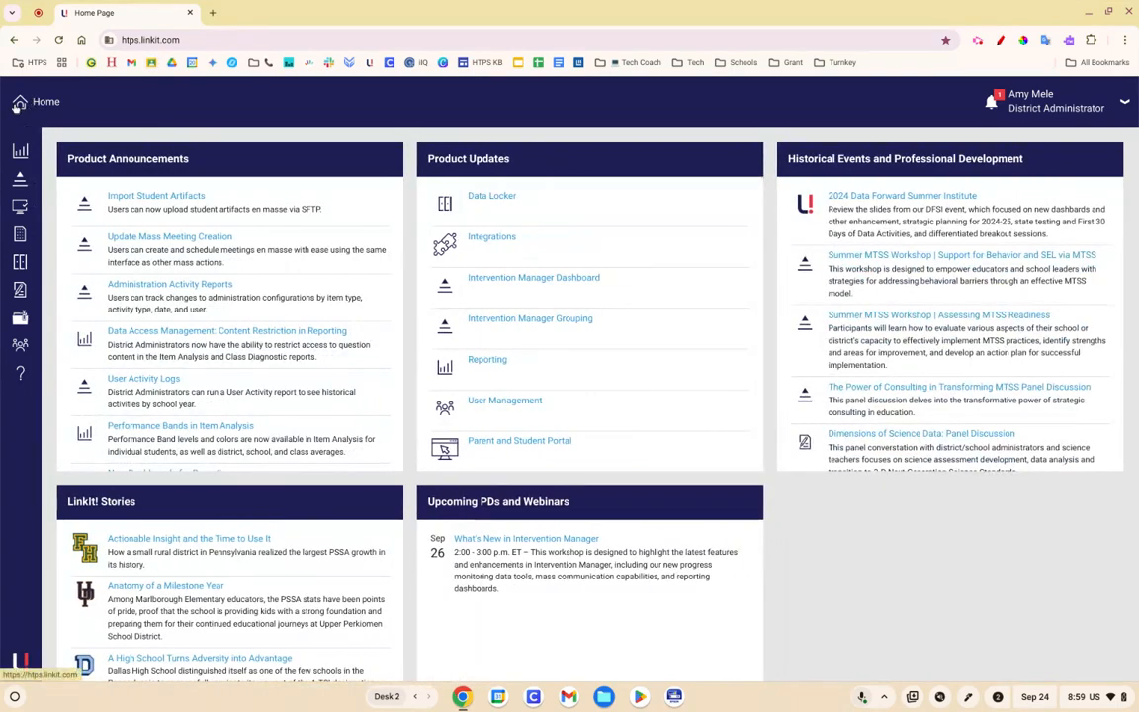
Open the Reporting dashboard and briefly view the charts under My Last 6 Assessments, collapsing the section again.
{"action": "mouse_move", "coordinate": [24, 156]}
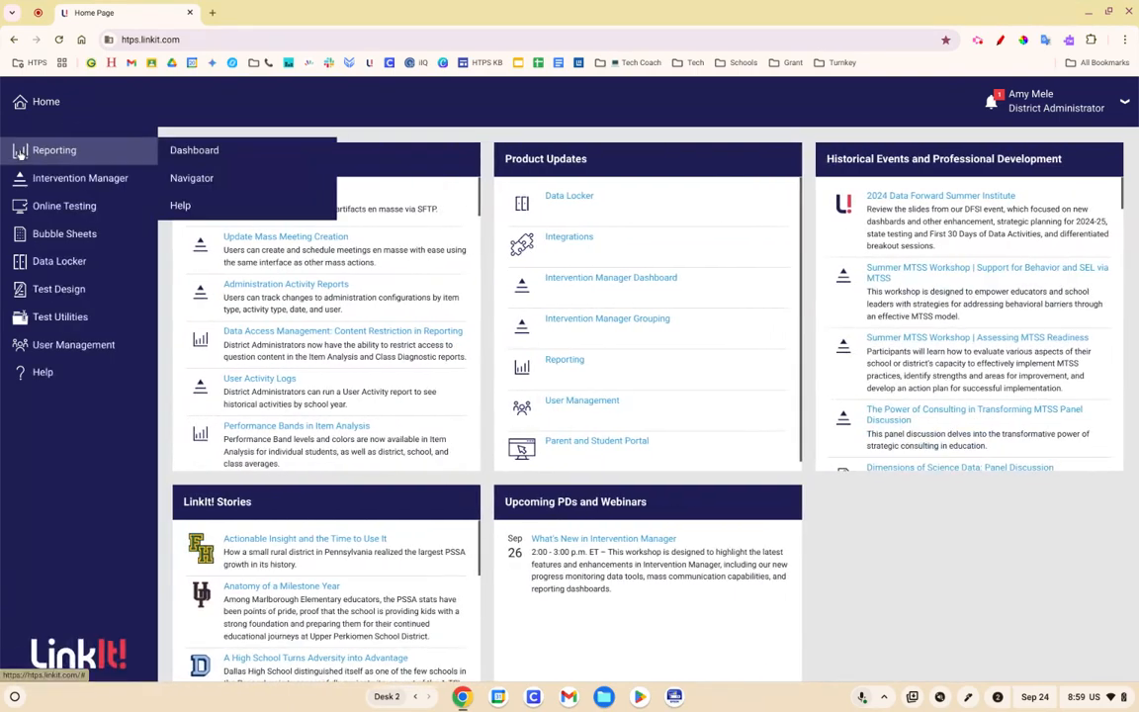
{"action": "left_click", "coordinate": [195, 153]}
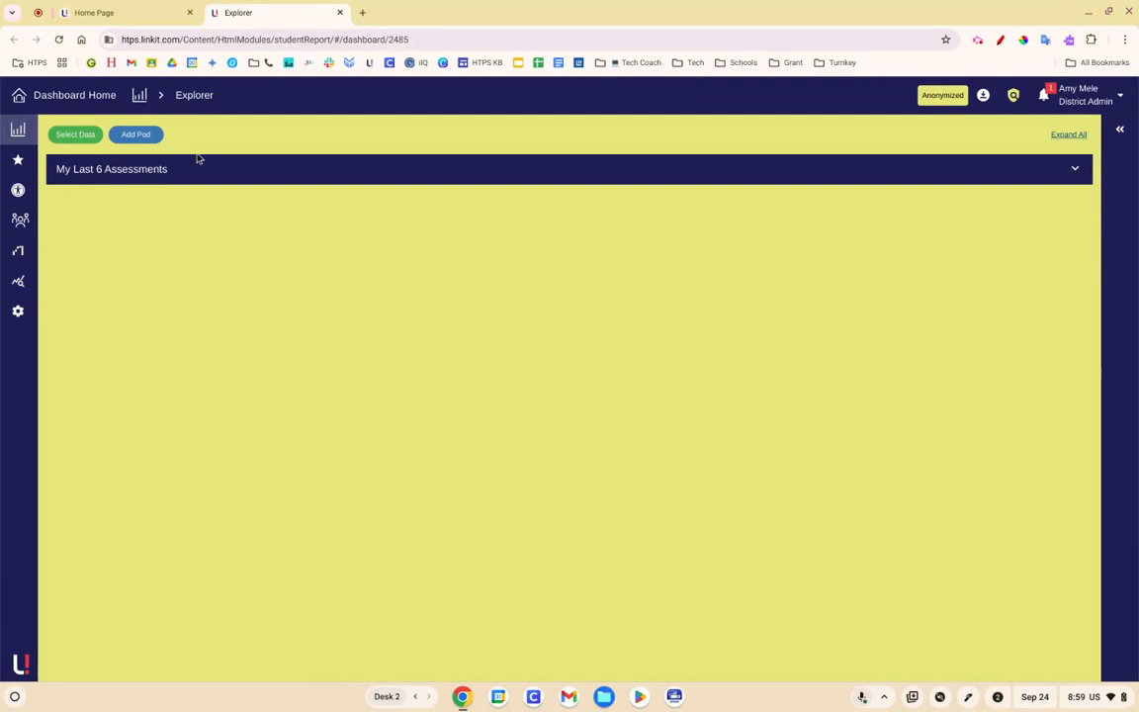
{"action": "left_click", "coordinate": [286, 169]}
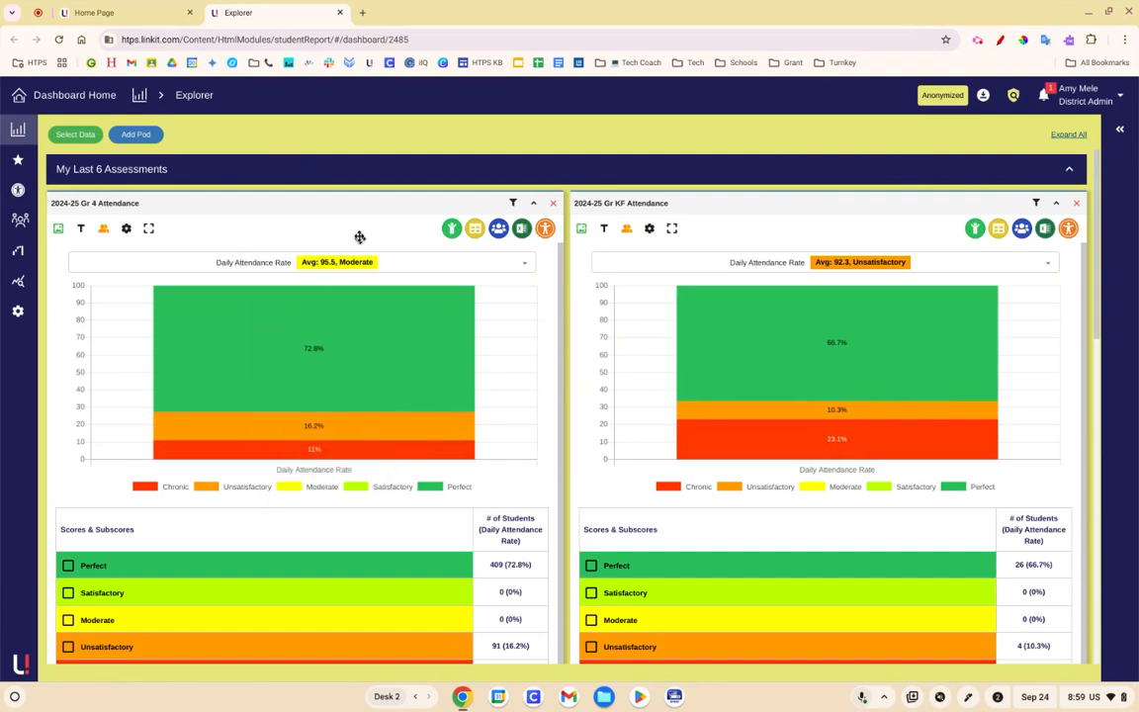
{"action": "left_click", "coordinate": [364, 169]}
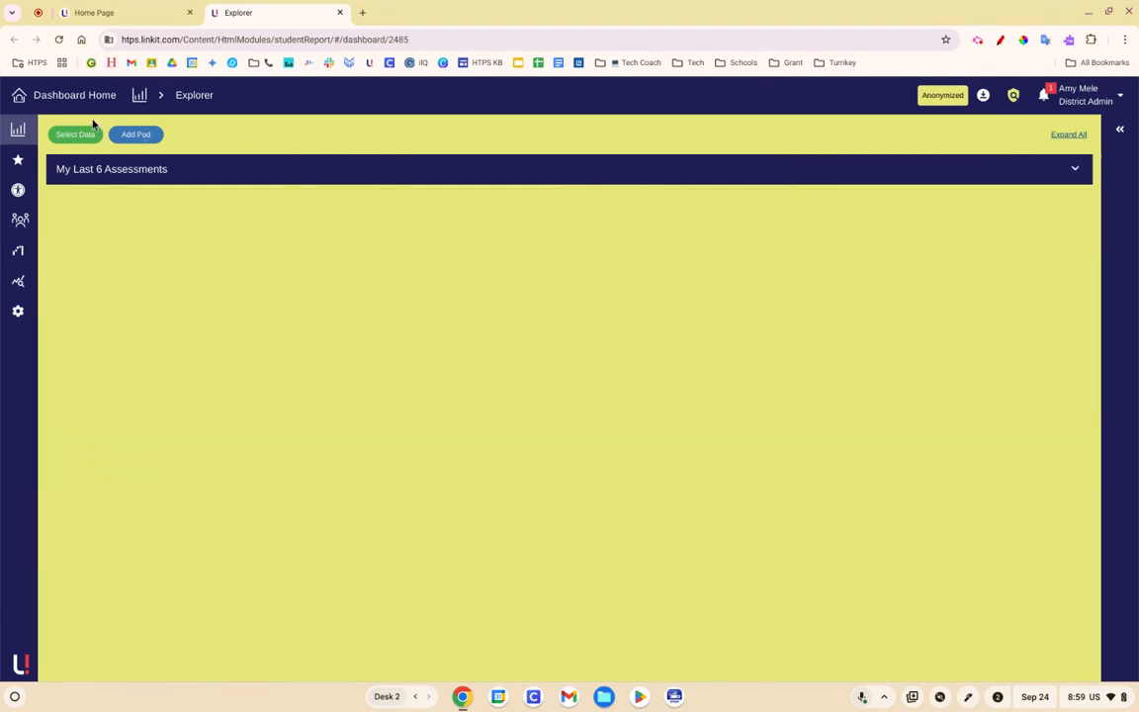
Open the dashboard's data selection and set the roster filter's school year to 2024 - 2025.
{"action": "left_click", "coordinate": [67, 137]}
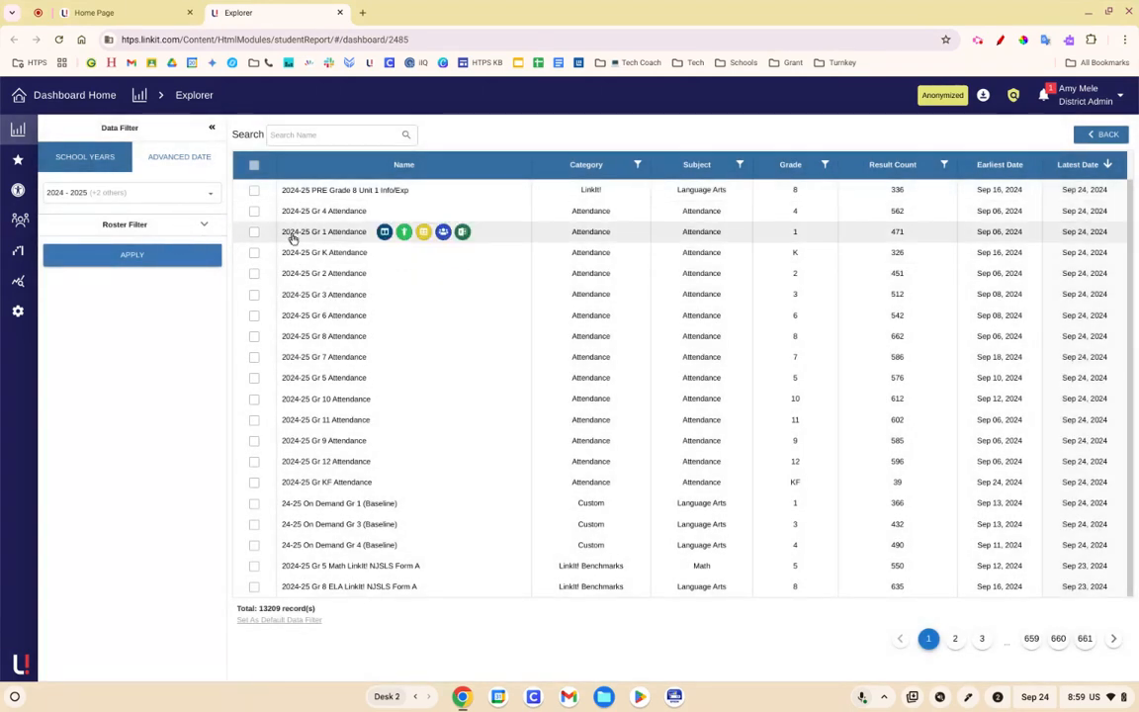
{"action": "mouse_move", "coordinate": [305, 260]}
{"action": "left_click", "coordinate": [203, 224]}
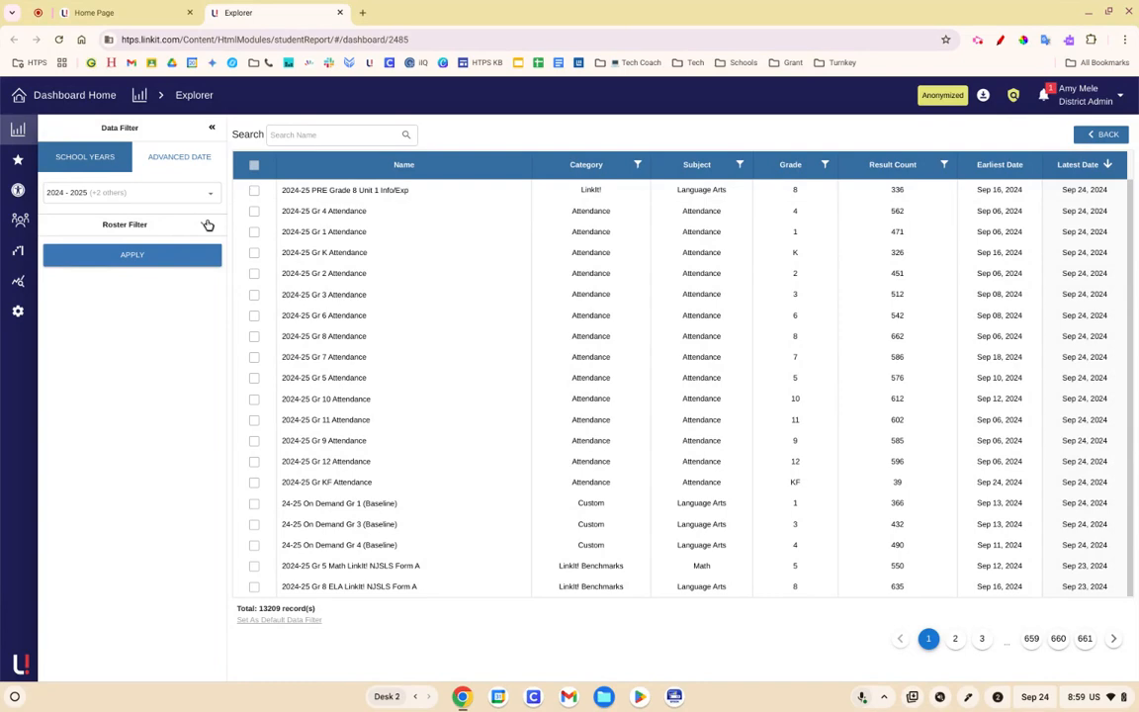
{"action": "left_click", "coordinate": [209, 251]}
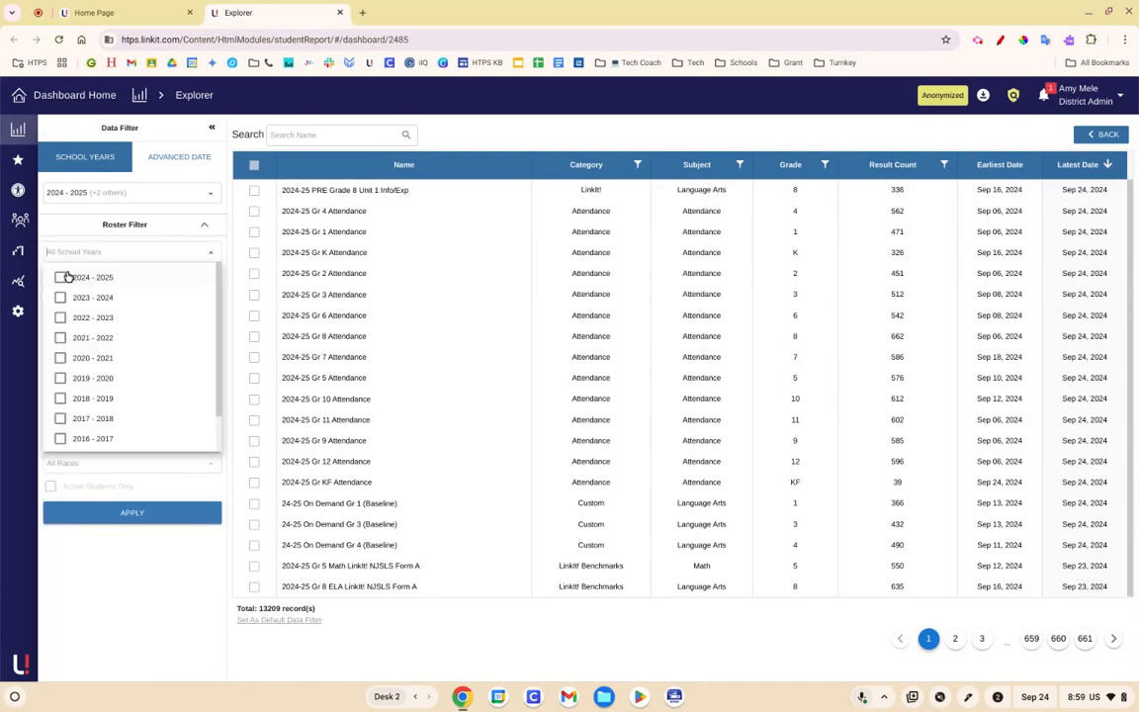
{"action": "left_click", "coordinate": [61, 276]}
{"action": "left_click", "coordinate": [79, 533]}
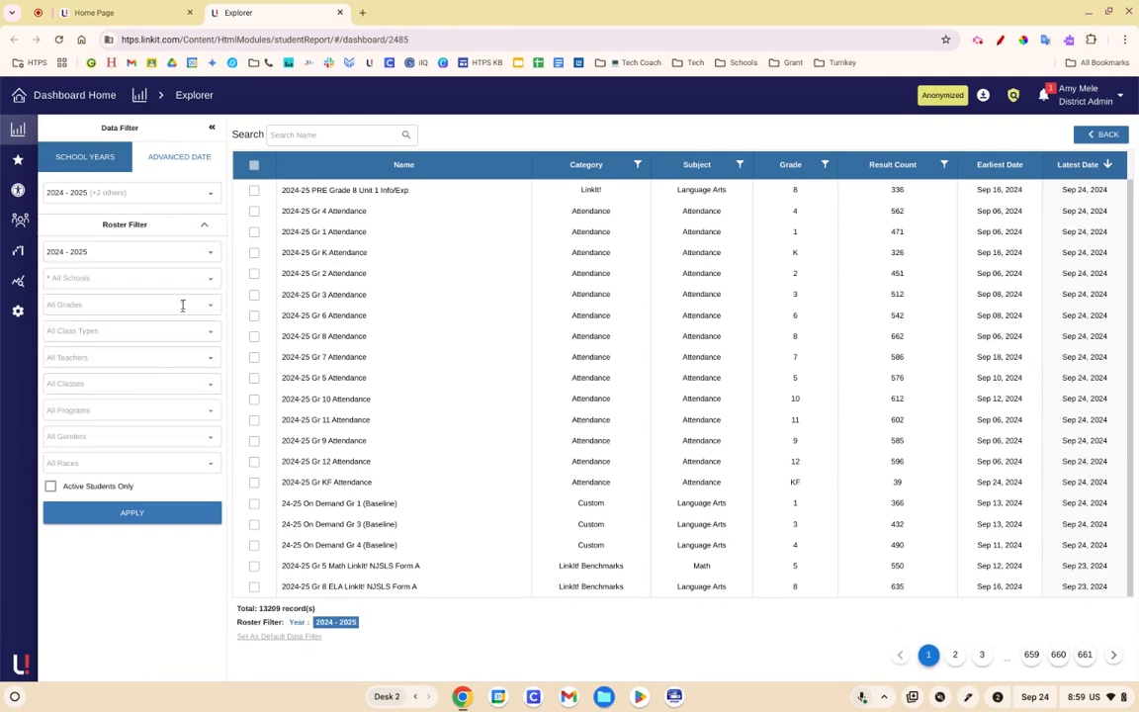
Set the roster filter's school to Auten Road Intermediate School.
{"action": "left_click", "coordinate": [192, 275]}
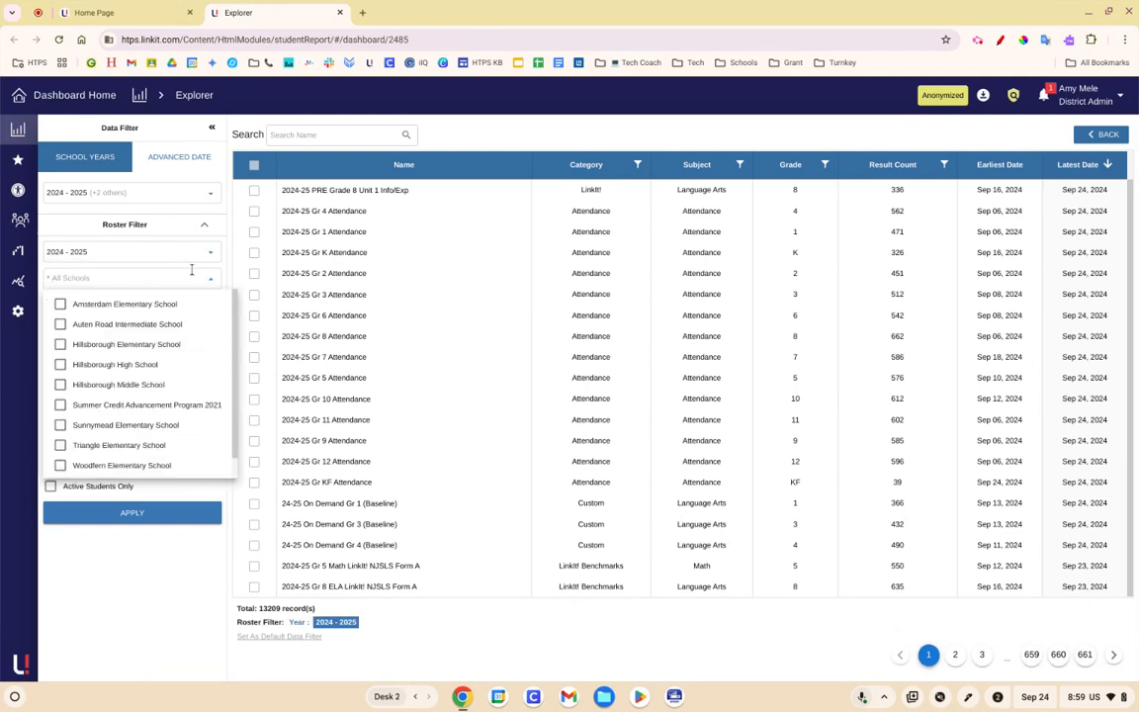
{"action": "left_click", "coordinate": [207, 228]}
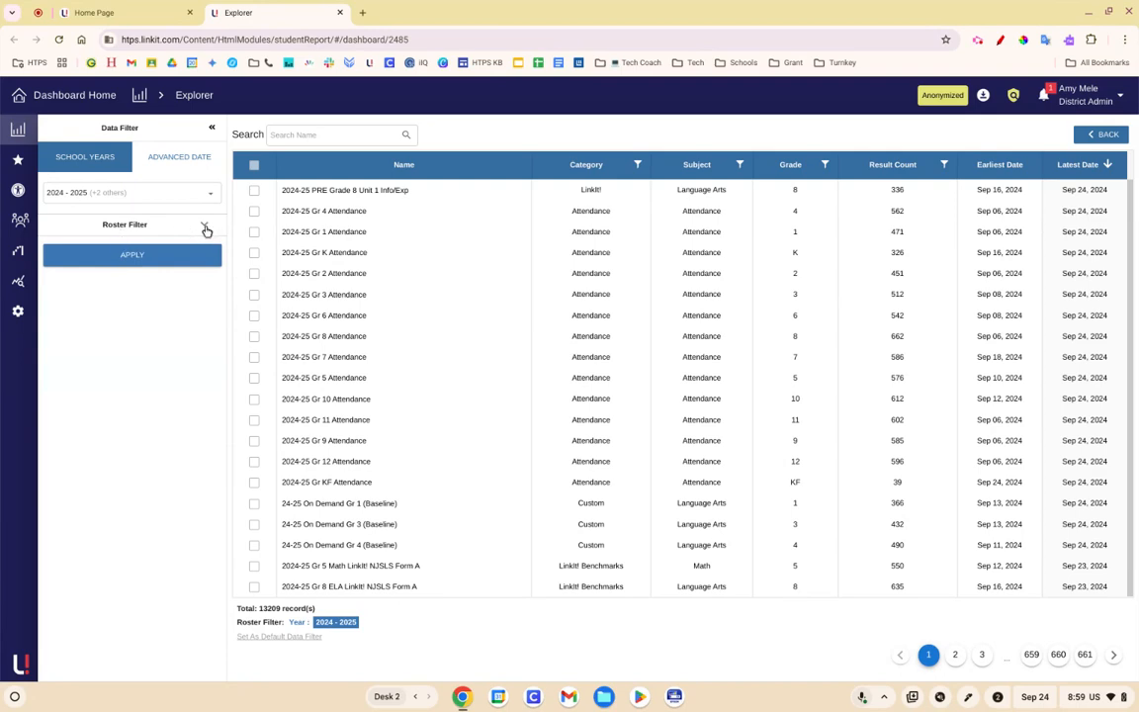
{"action": "left_click", "coordinate": [207, 229]}
{"action": "left_click", "coordinate": [210, 280]}
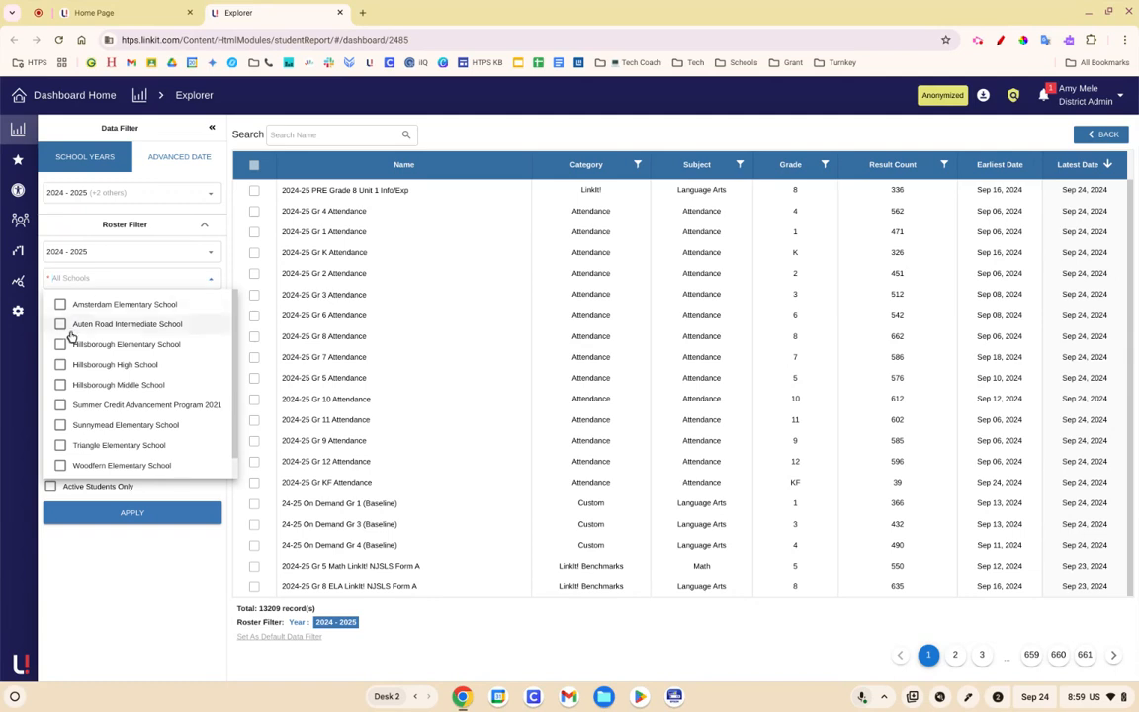
{"action": "left_click", "coordinate": [61, 324]}
{"action": "left_click", "coordinate": [100, 590]}
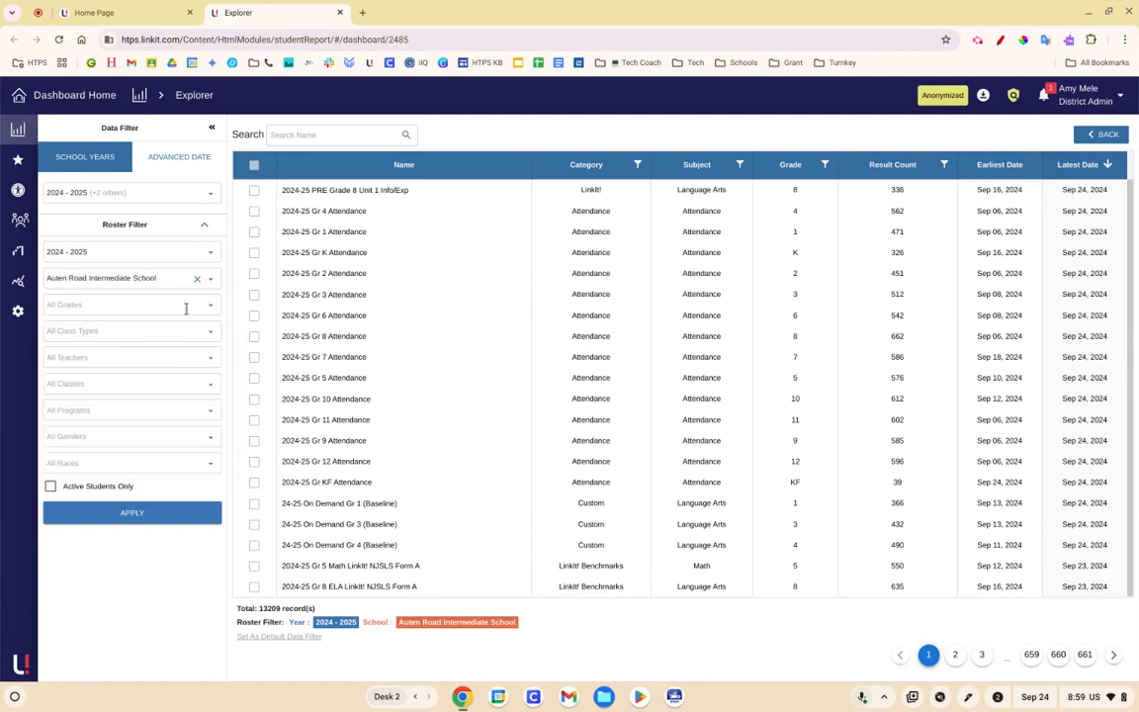
Restrict the roster filter to the fourth teacher listed, apply it, and check the classes offered for that teacher.
{"action": "left_click", "coordinate": [208, 355]}
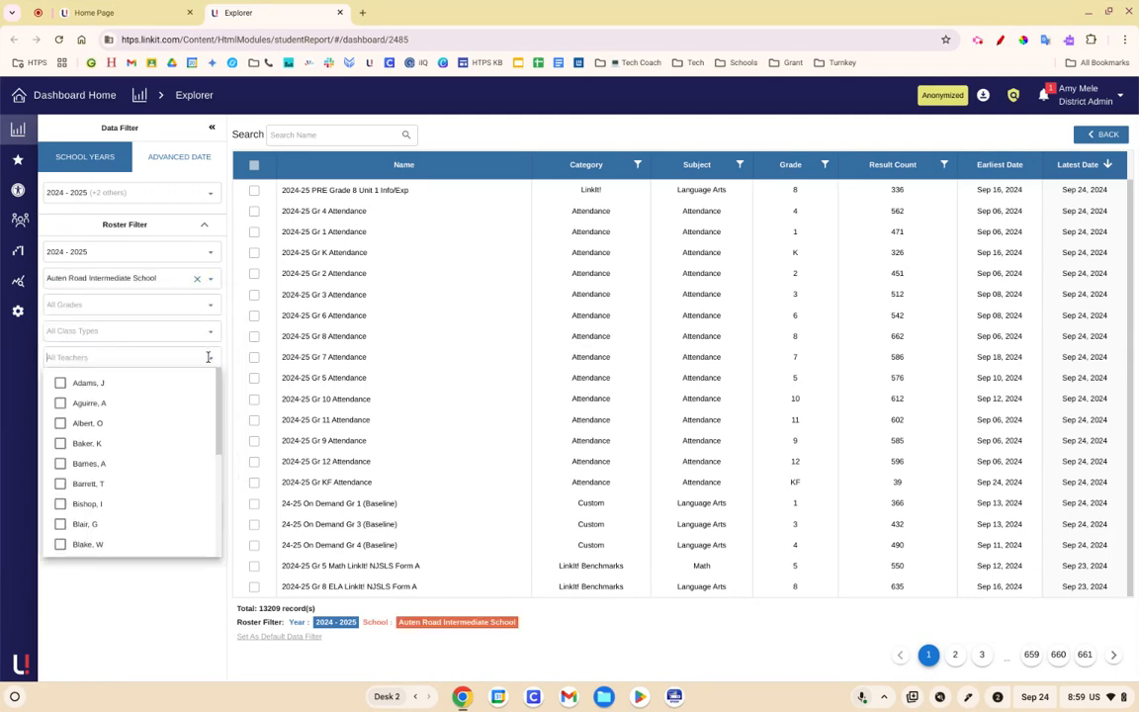
{"action": "left_click", "coordinate": [60, 443]}
{"action": "left_click", "coordinate": [140, 638]}
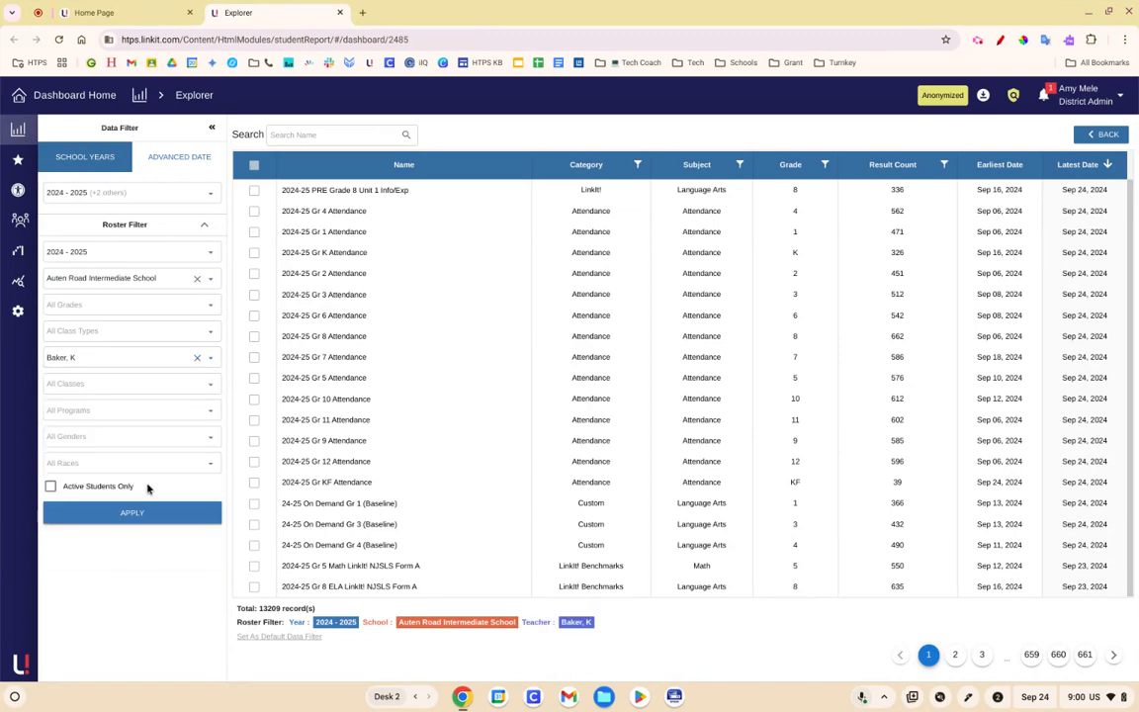
{"action": "left_click", "coordinate": [147, 511]}
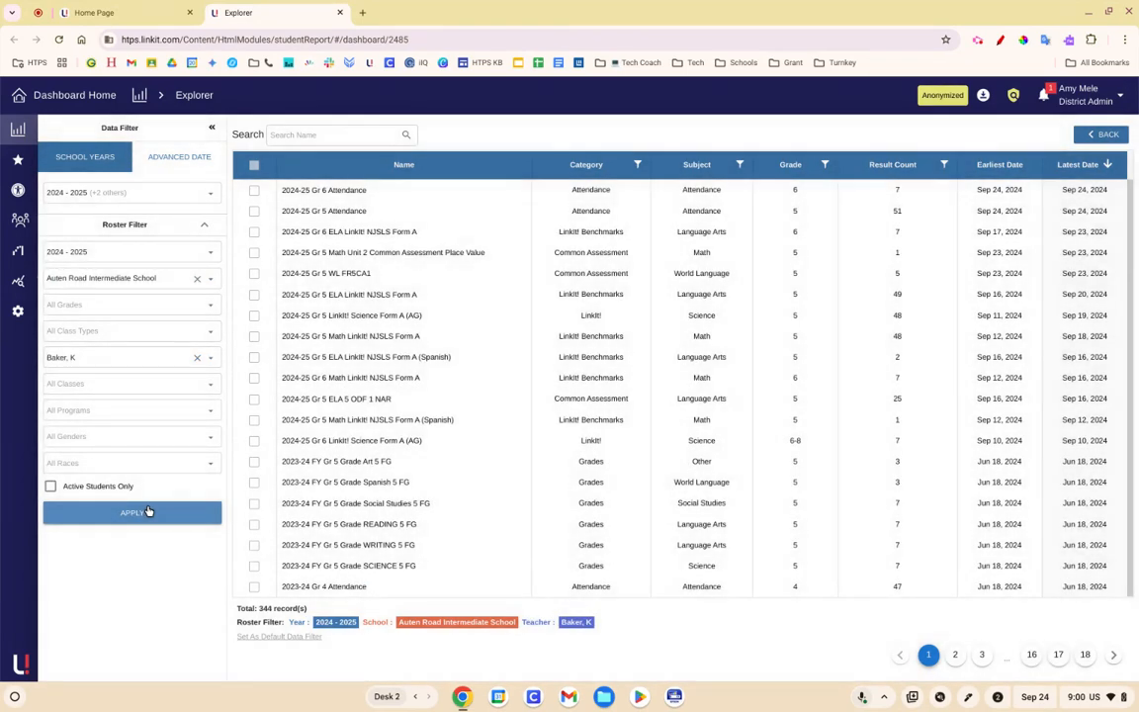
{"action": "left_click", "coordinate": [210, 385]}
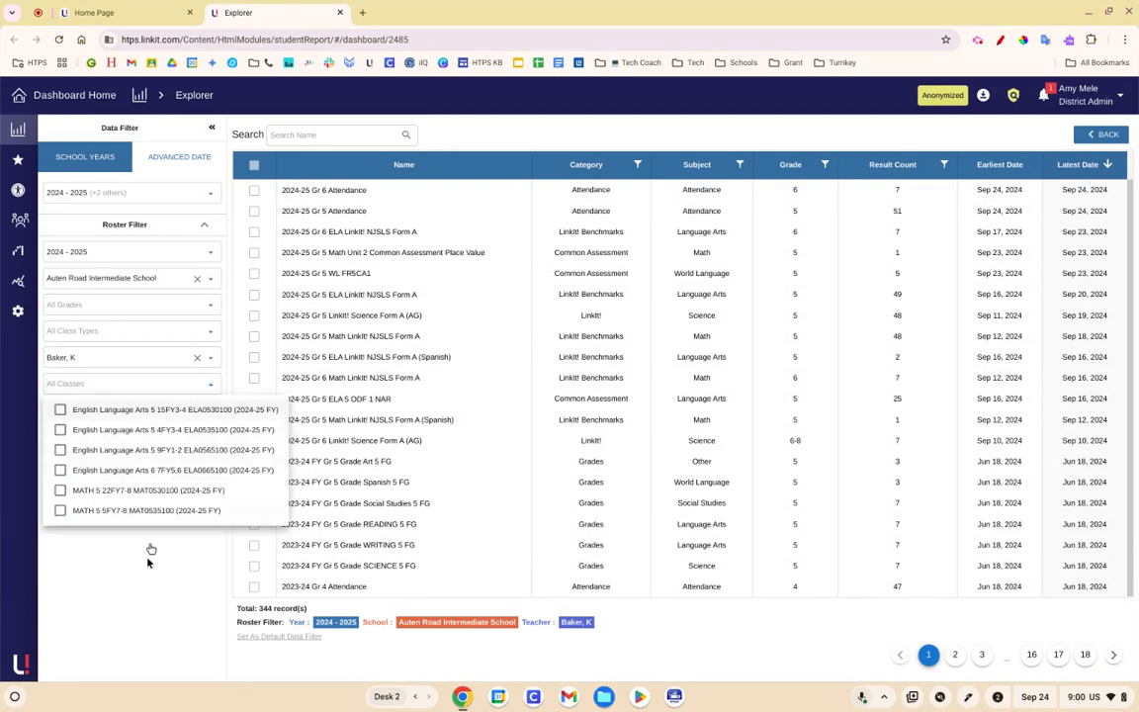
{"action": "left_click", "coordinate": [133, 602]}
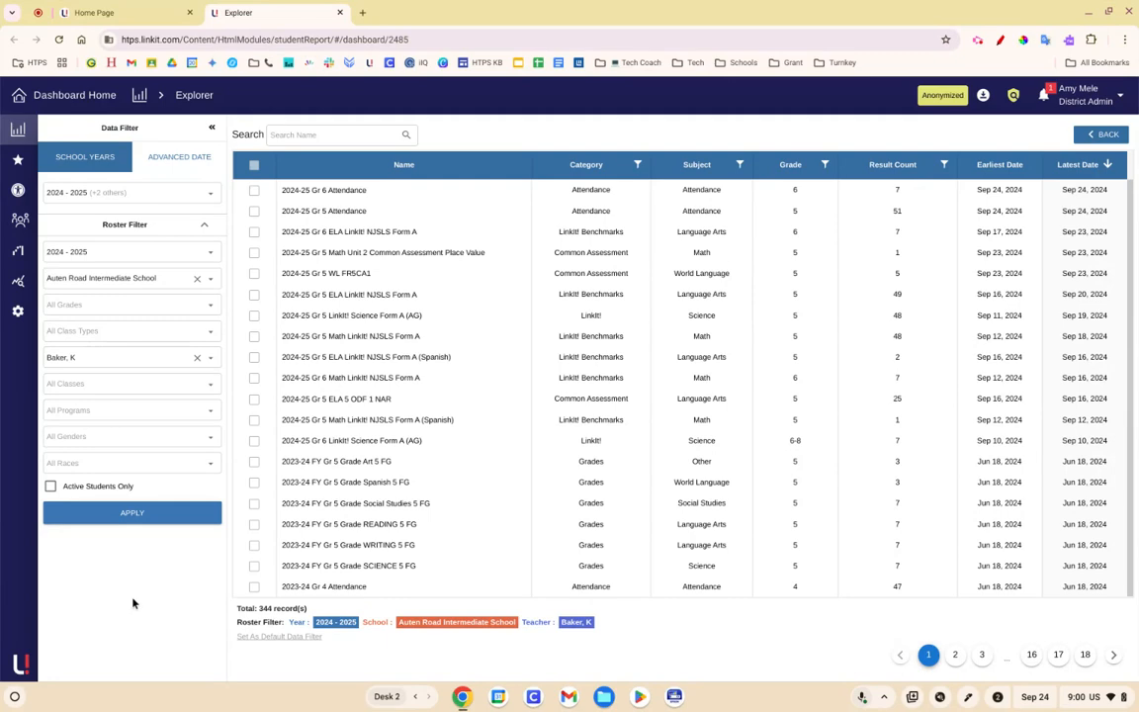
Search the assessments for "form a", select 2024-25 Gr 5 Math LinkIt! NJSLS Form A, and open its Student Results.
{"action": "left_click", "coordinate": [273, 134]}
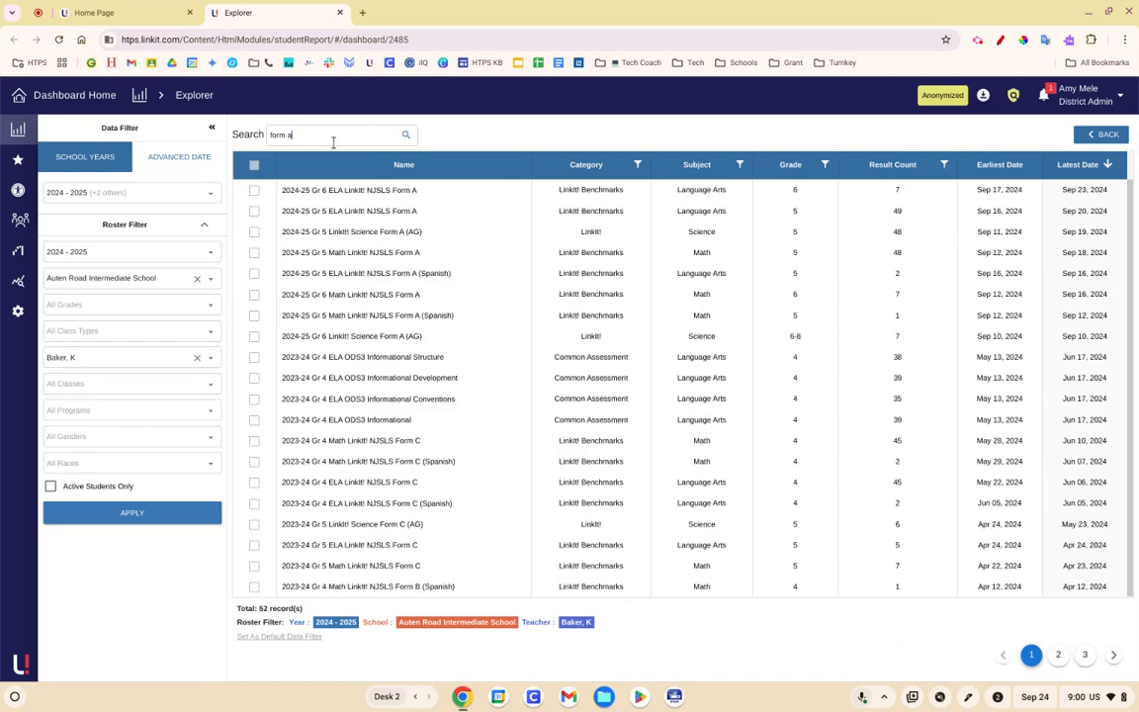
{"action": "left_click", "coordinate": [254, 255]}
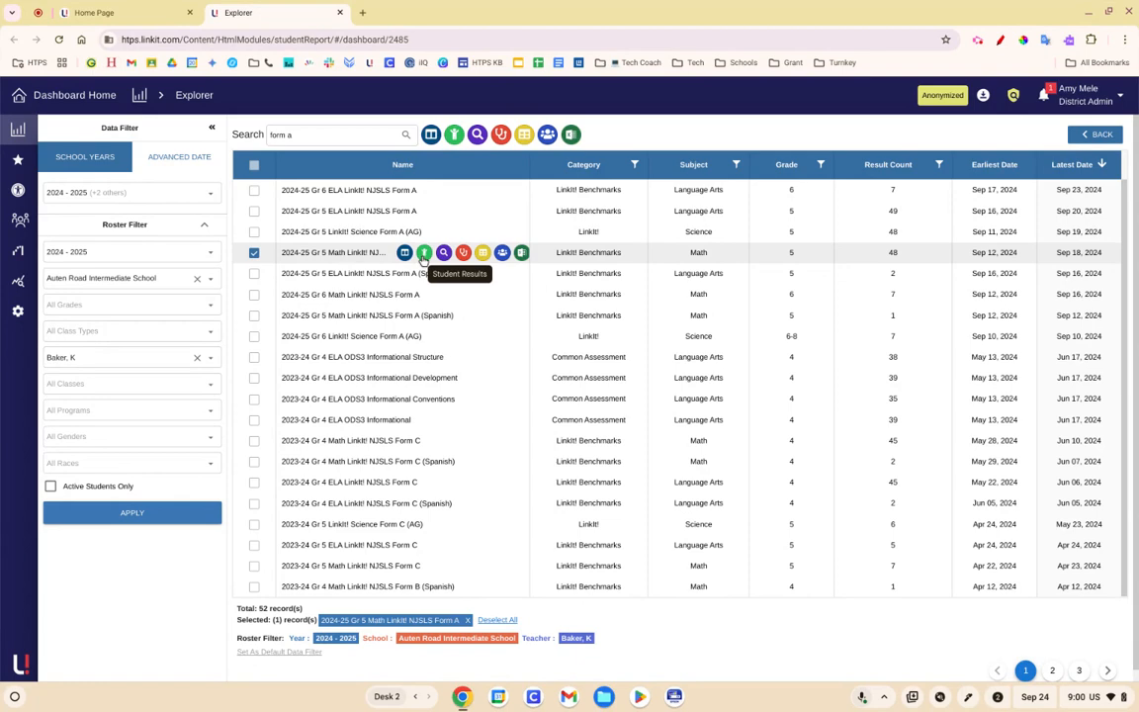
{"action": "left_click", "coordinate": [423, 254]}
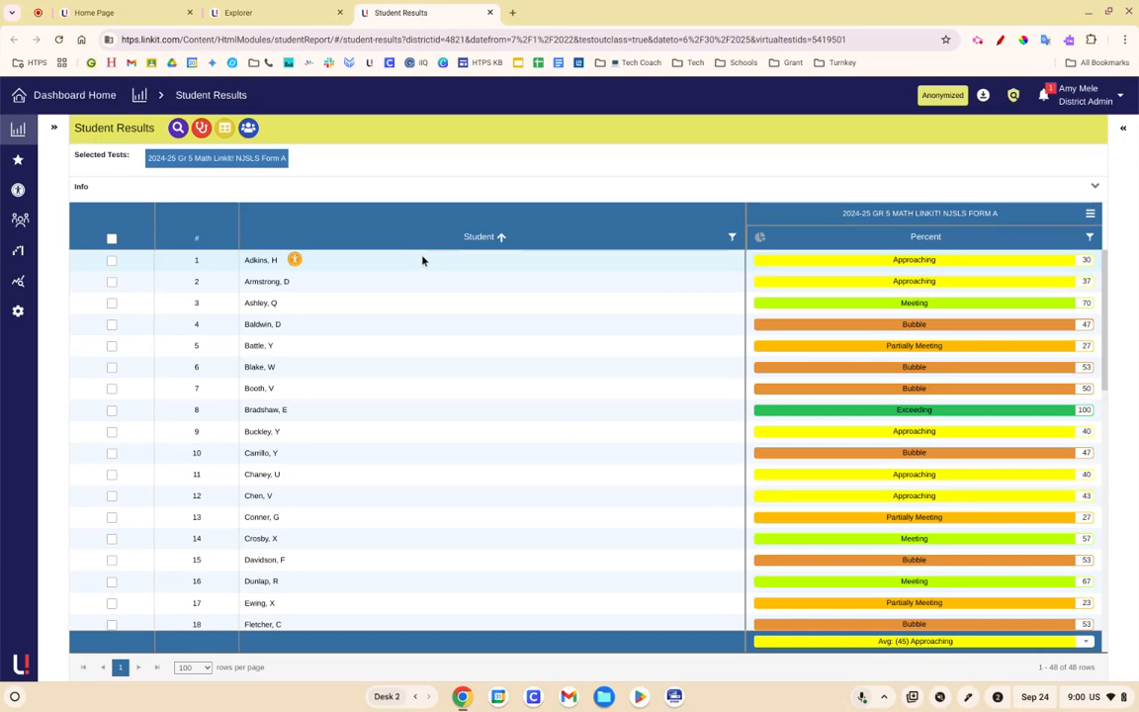
{"action": "left_click", "coordinate": [55, 130]}
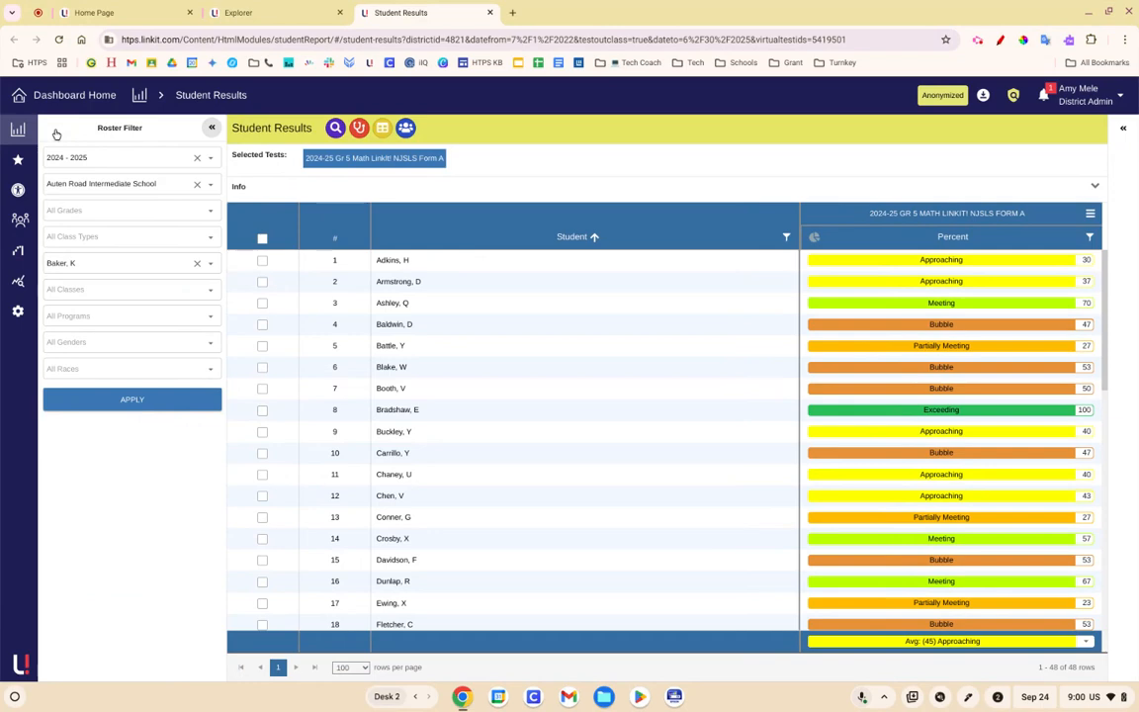
{"action": "left_click", "coordinate": [211, 289]}
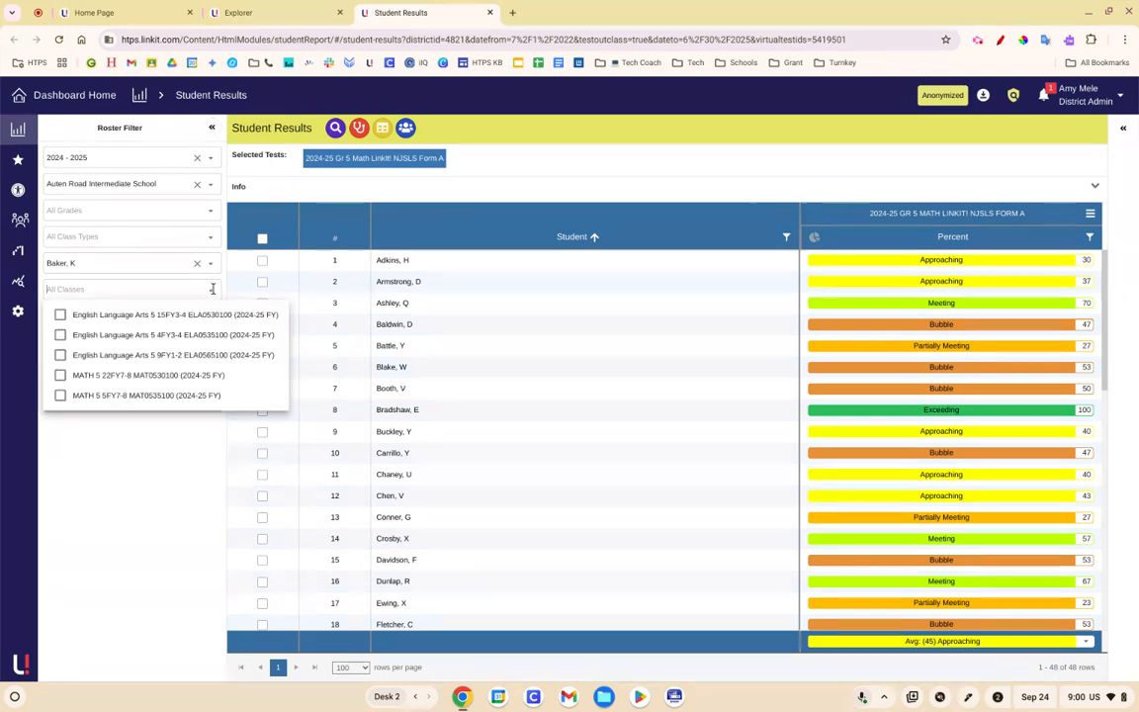
{"action": "left_click", "coordinate": [163, 316]}
{"action": "left_click", "coordinate": [108, 472]}
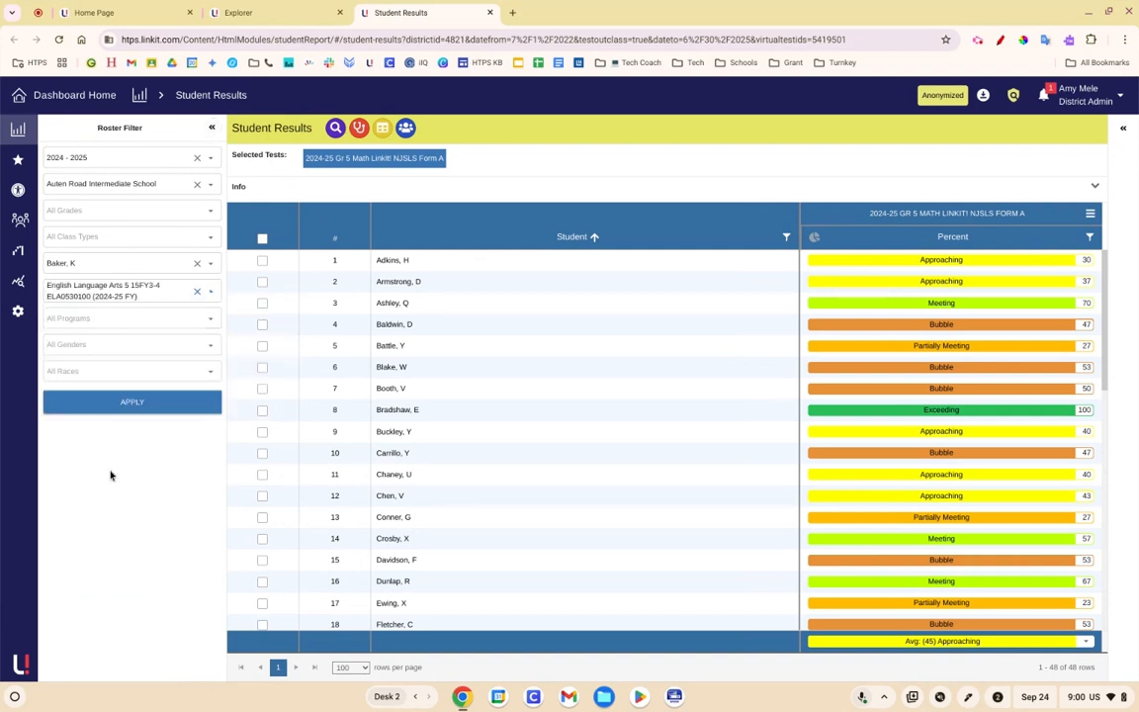
{"action": "left_click", "coordinate": [139, 403]}
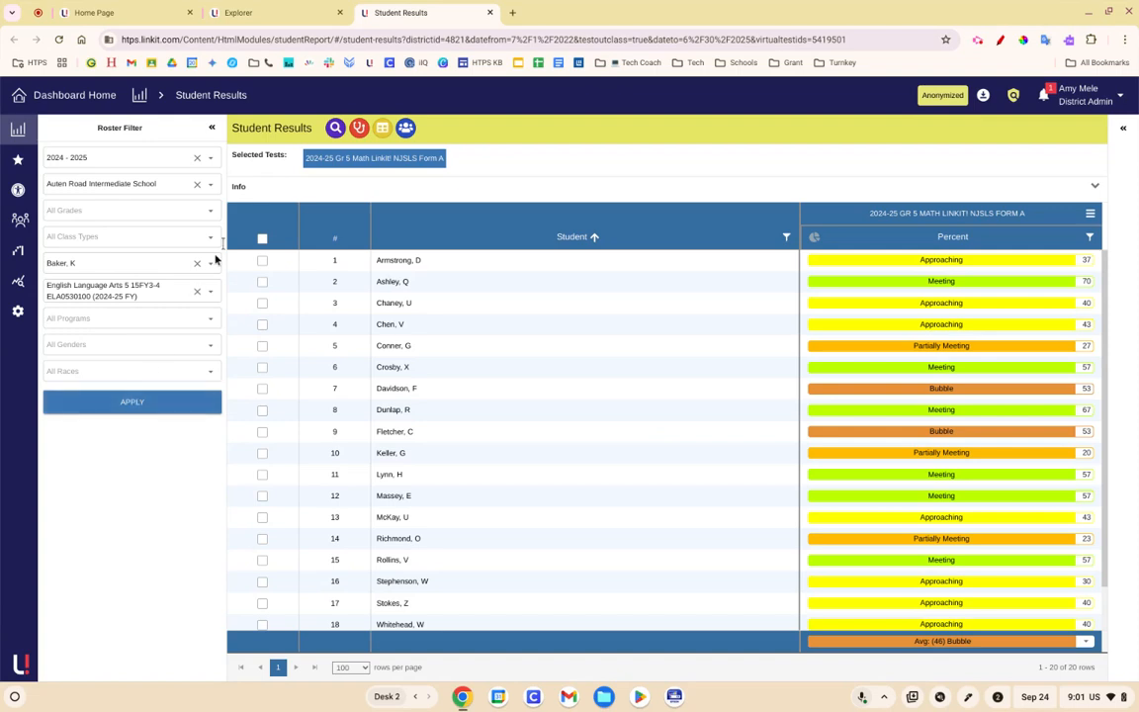
{"action": "left_click", "coordinate": [213, 129]}
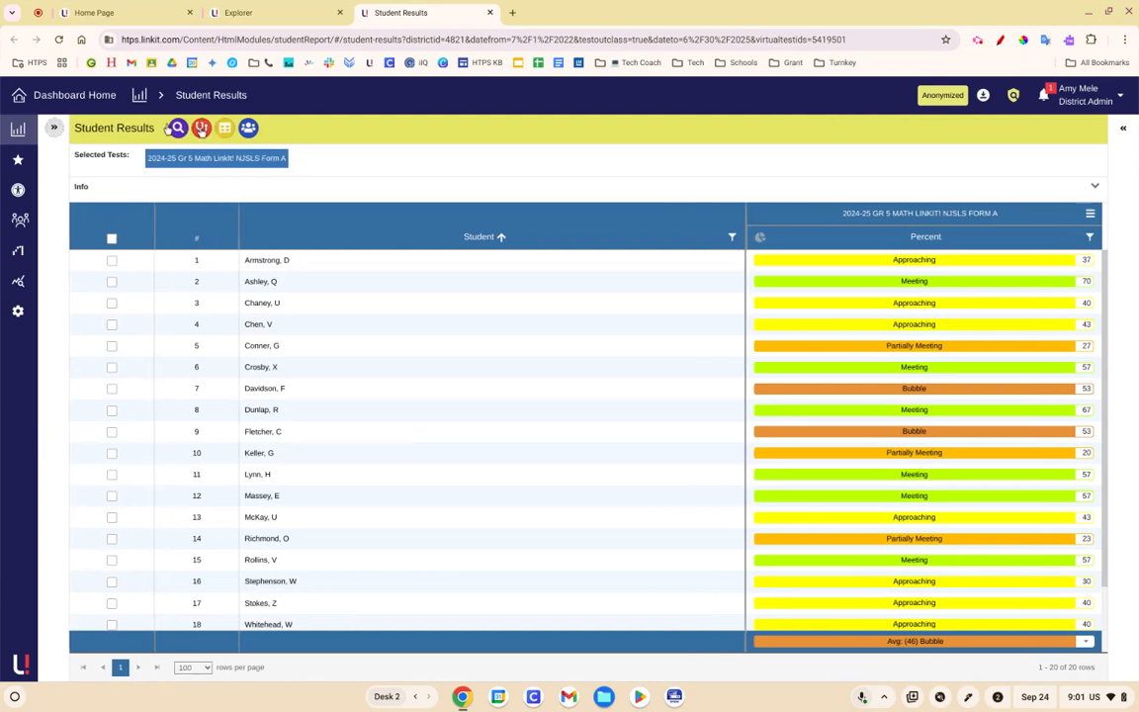
{"action": "left_click", "coordinate": [55, 130]}
{"action": "left_click", "coordinate": [209, 129]}
Turn on Display Charts in the formatting options of the student results and collapse the options.
{"action": "left_click", "coordinate": [1124, 129]}
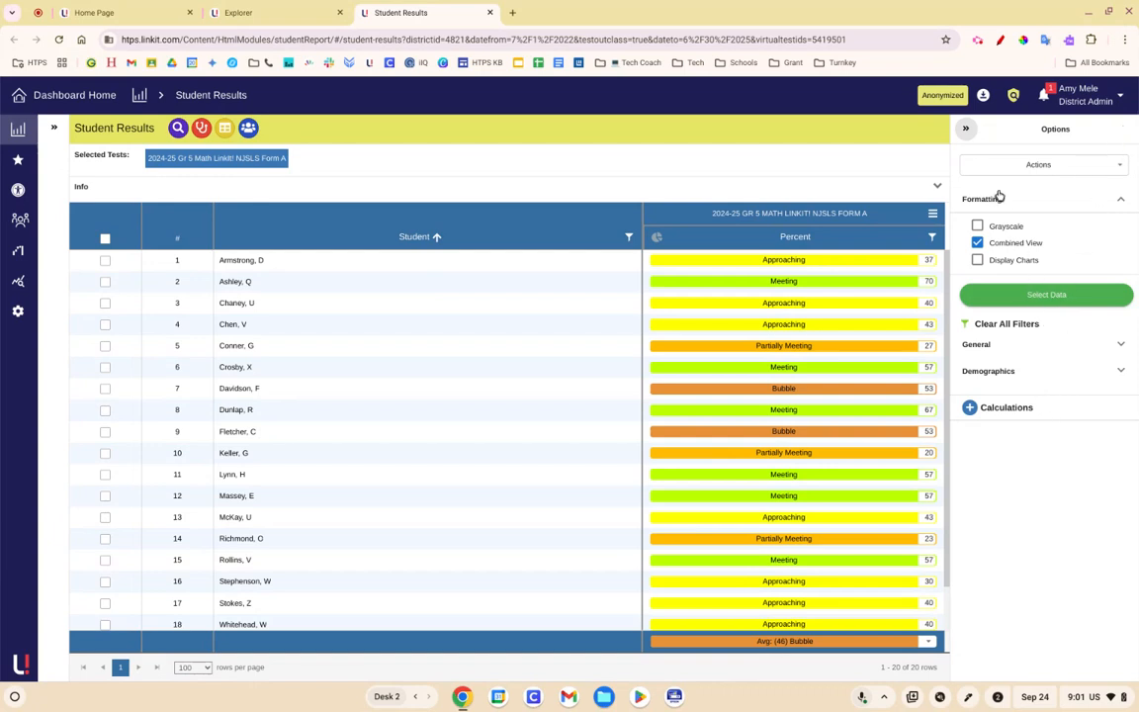
{"action": "left_click", "coordinate": [976, 261]}
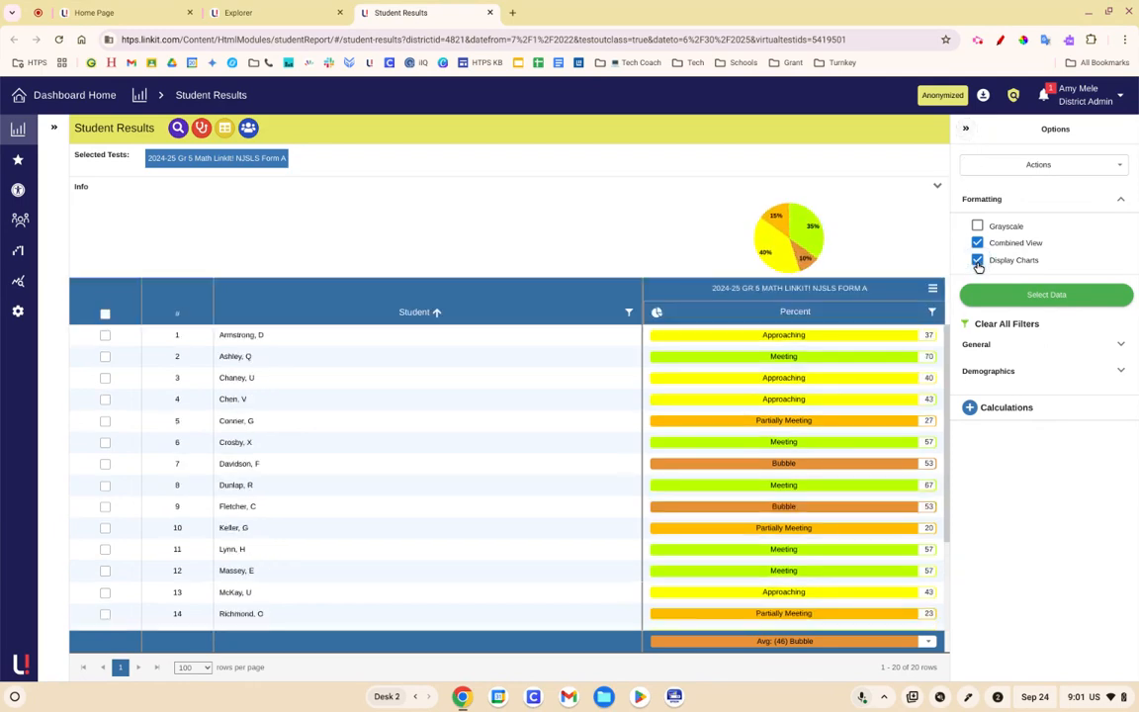
{"action": "left_click", "coordinate": [963, 127]}
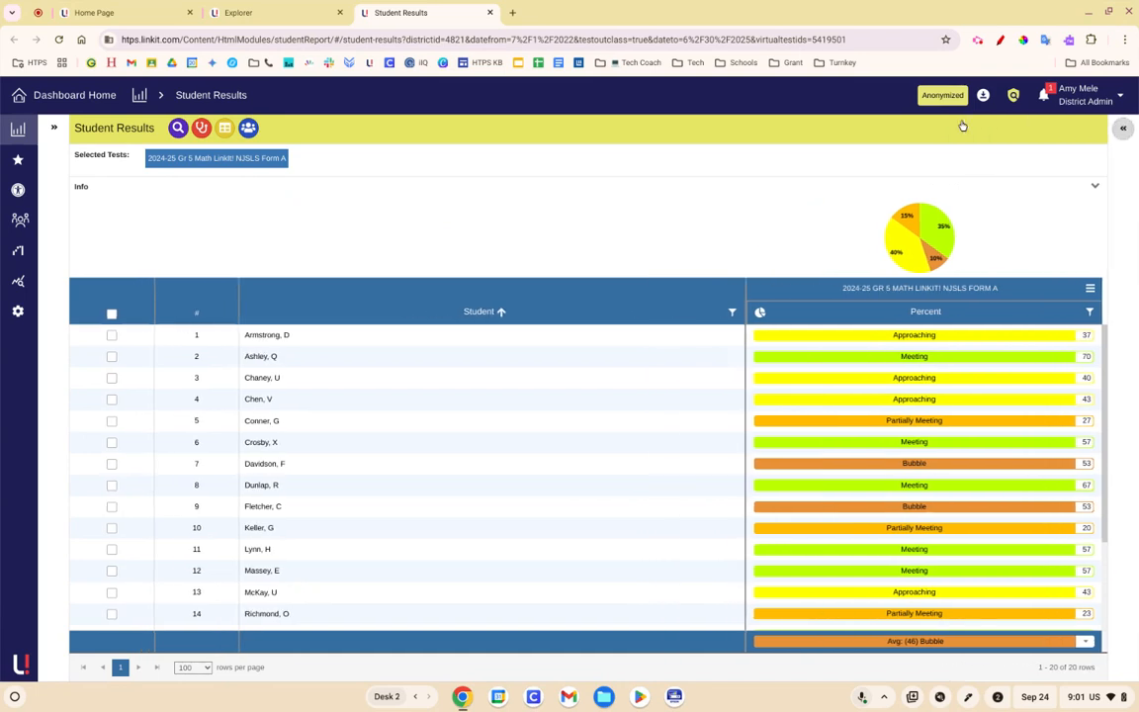
{"action": "mouse_move", "coordinate": [923, 249]}
Review the score columns available for the Grade 5 math test and add all Standards to the results table.
{"action": "left_click", "coordinate": [1093, 294]}
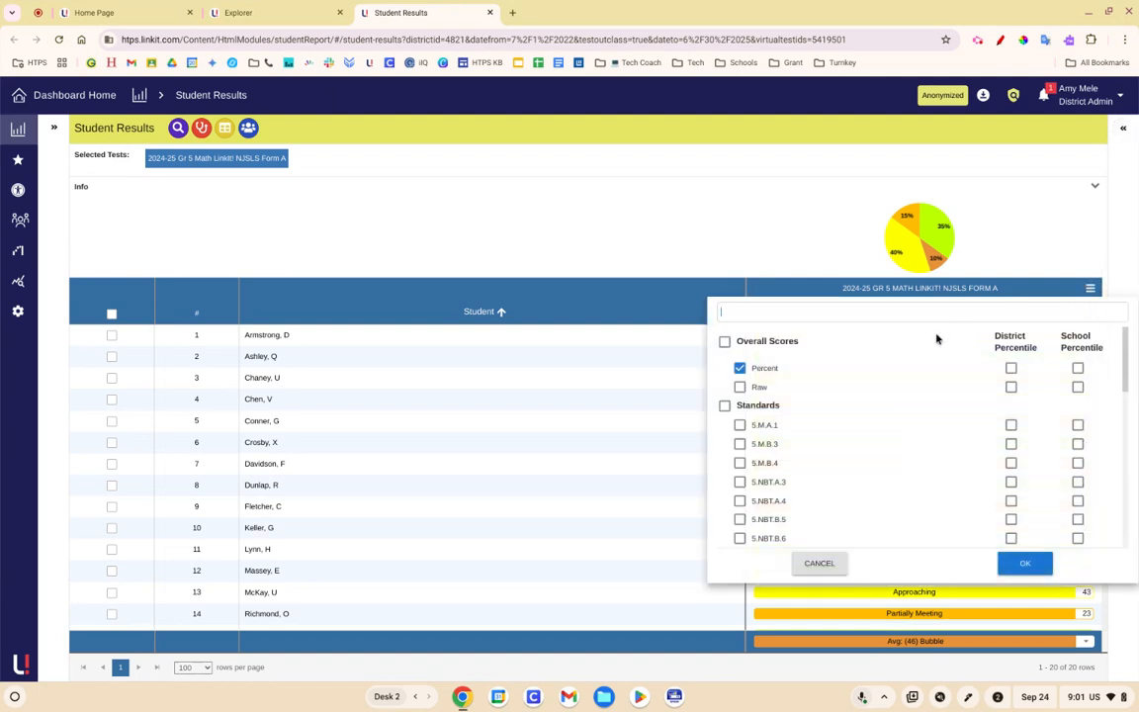
{"action": "scroll", "coordinate": [737, 406], "scroll_direction": "down", "scroll_amount": 3}
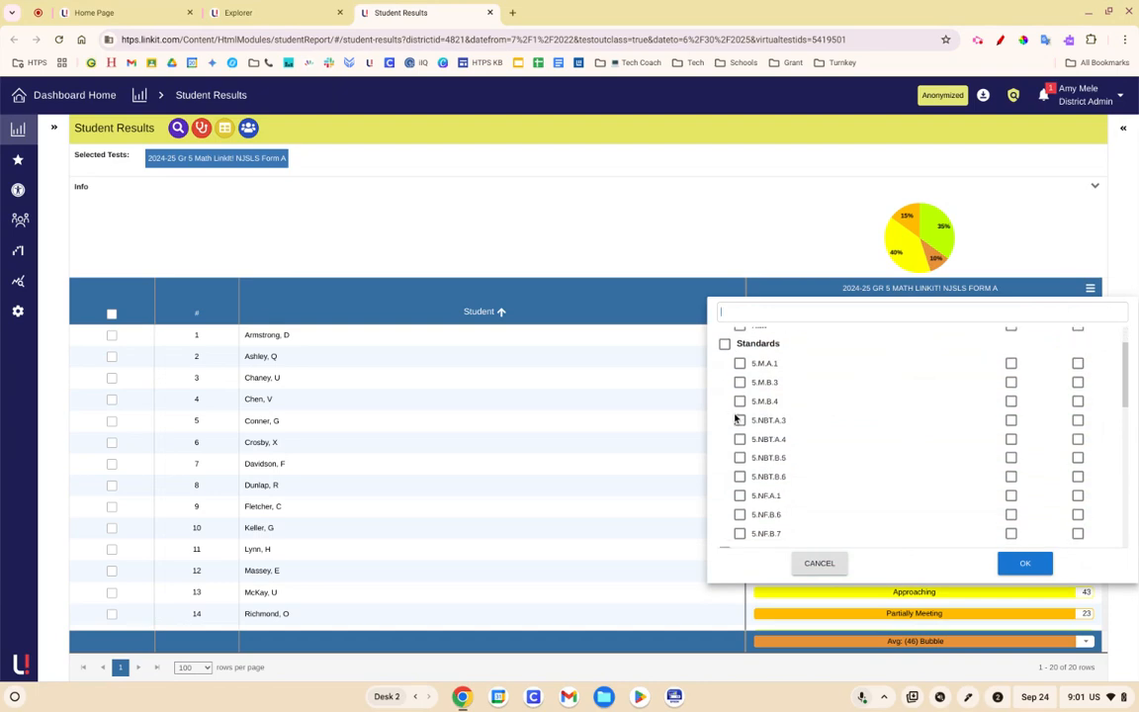
{"action": "scroll", "coordinate": [737, 419], "scroll_direction": "down", "scroll_amount": 5}
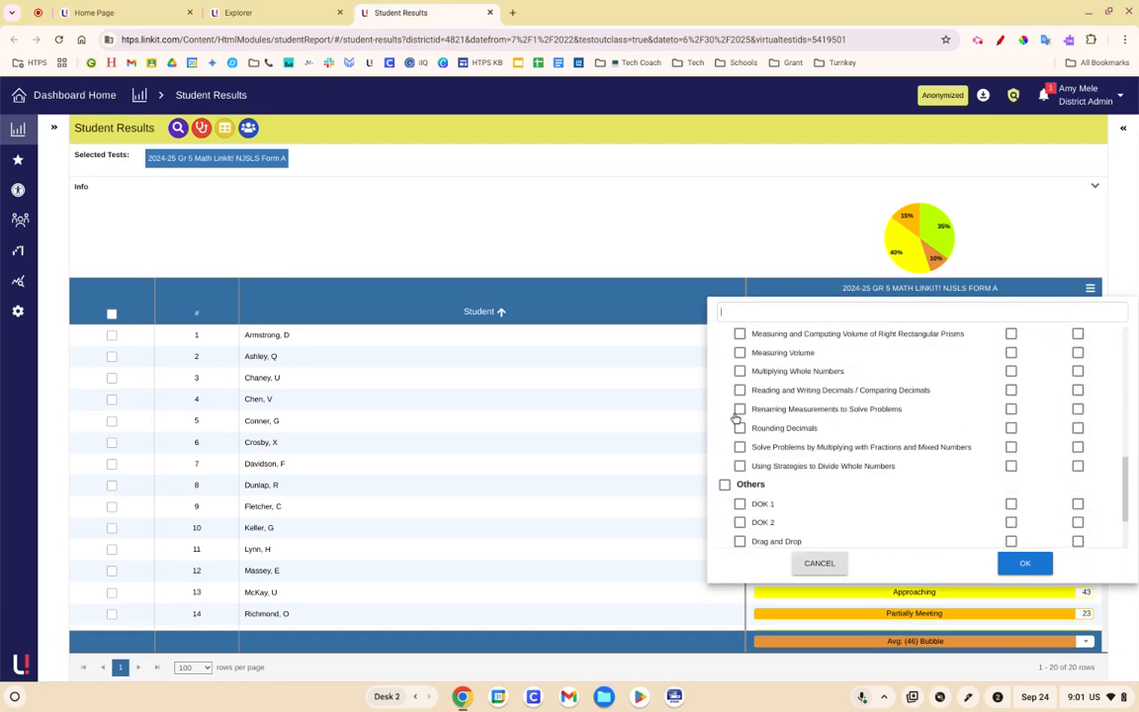
{"action": "scroll", "coordinate": [736, 419], "scroll_direction": "down", "scroll_amount": 1}
{"action": "scroll", "coordinate": [735, 418], "scroll_direction": "up", "scroll_amount": 10}
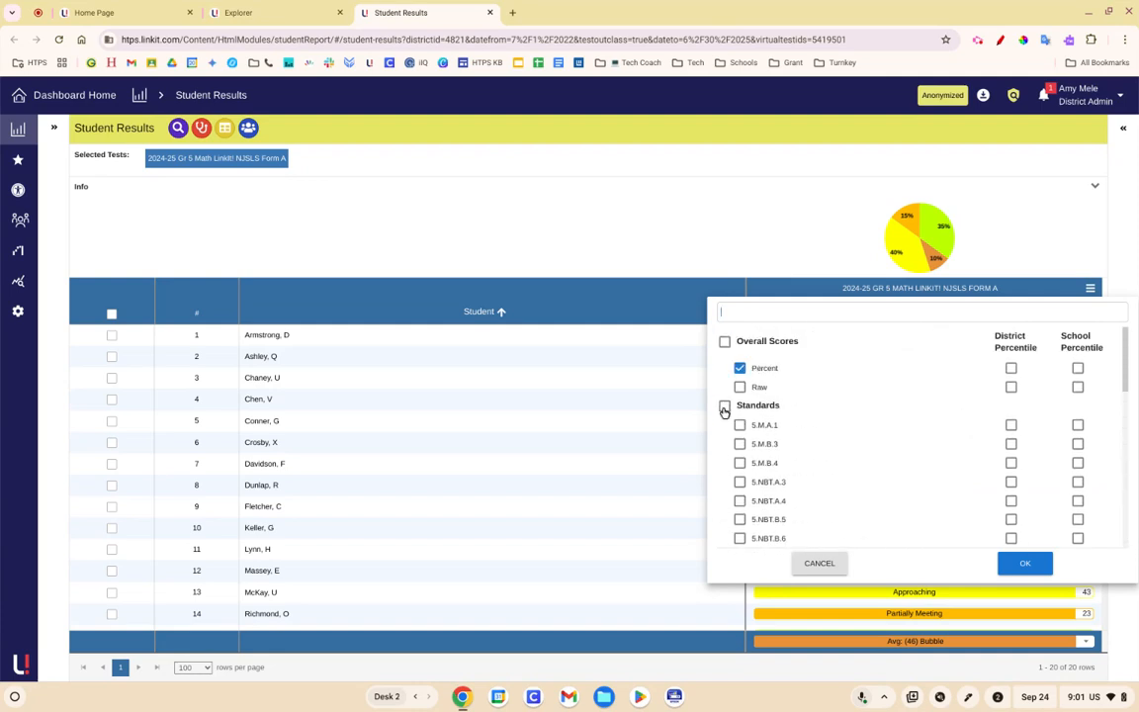
{"action": "left_click", "coordinate": [725, 407]}
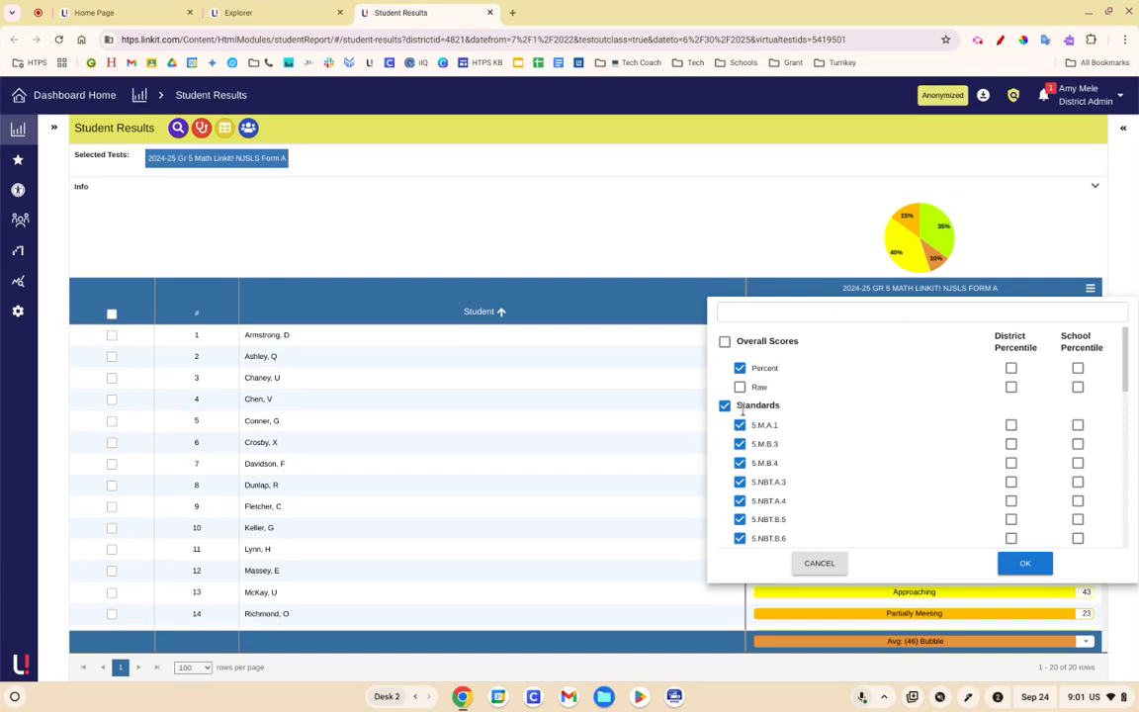
{"action": "scroll", "coordinate": [739, 434], "scroll_direction": "down", "scroll_amount": 3}
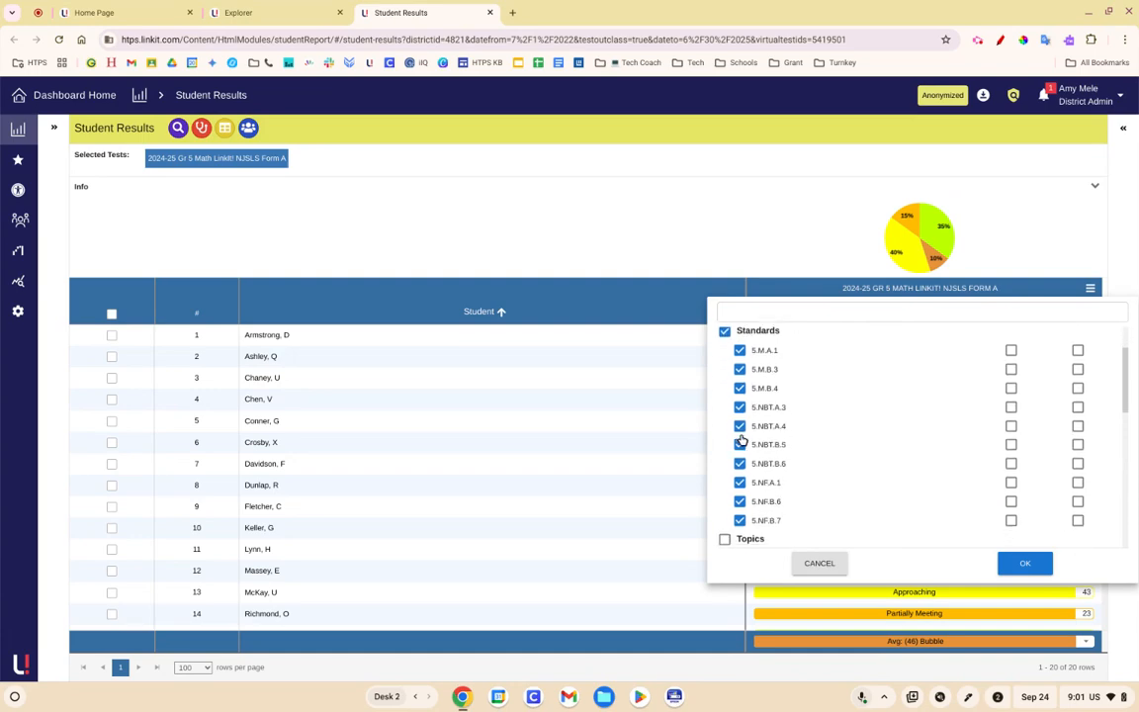
{"action": "left_click", "coordinate": [1021, 561]}
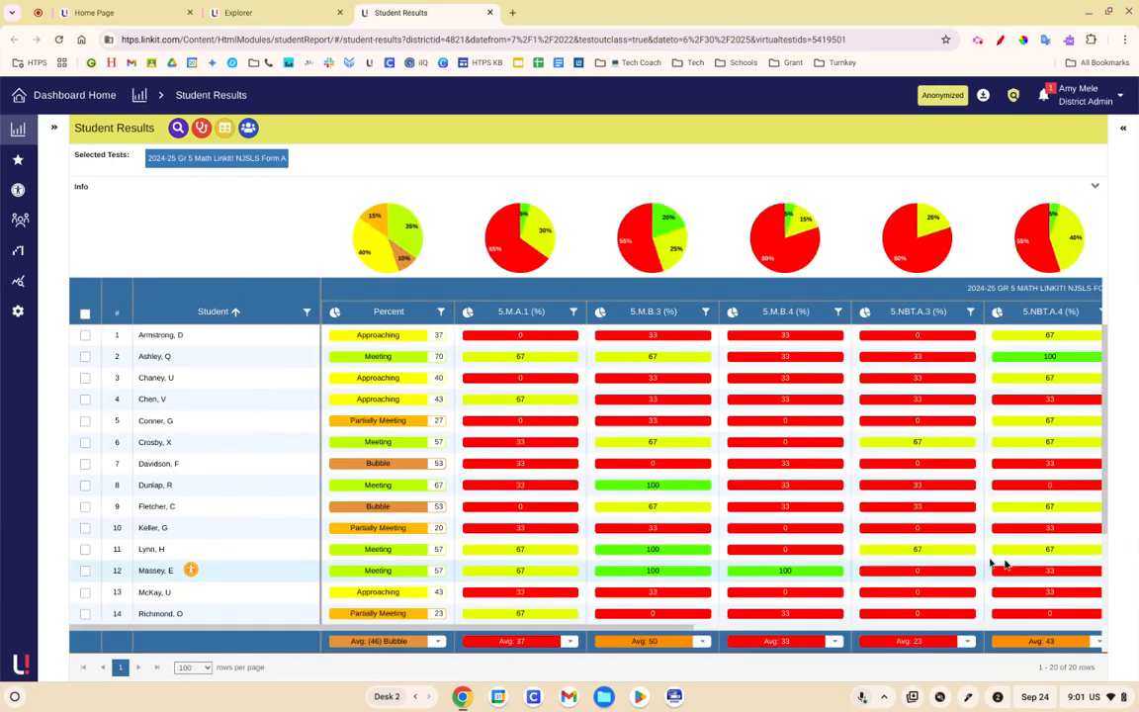
Review the class scores across the standards and filter the Percent column to show only Bubble students.
{"action": "scroll", "coordinate": [658, 508], "scroll_direction": "down", "scroll_amount": 3}
{"action": "scroll", "coordinate": [658, 508], "scroll_direction": "right", "scroll_amount": 10}
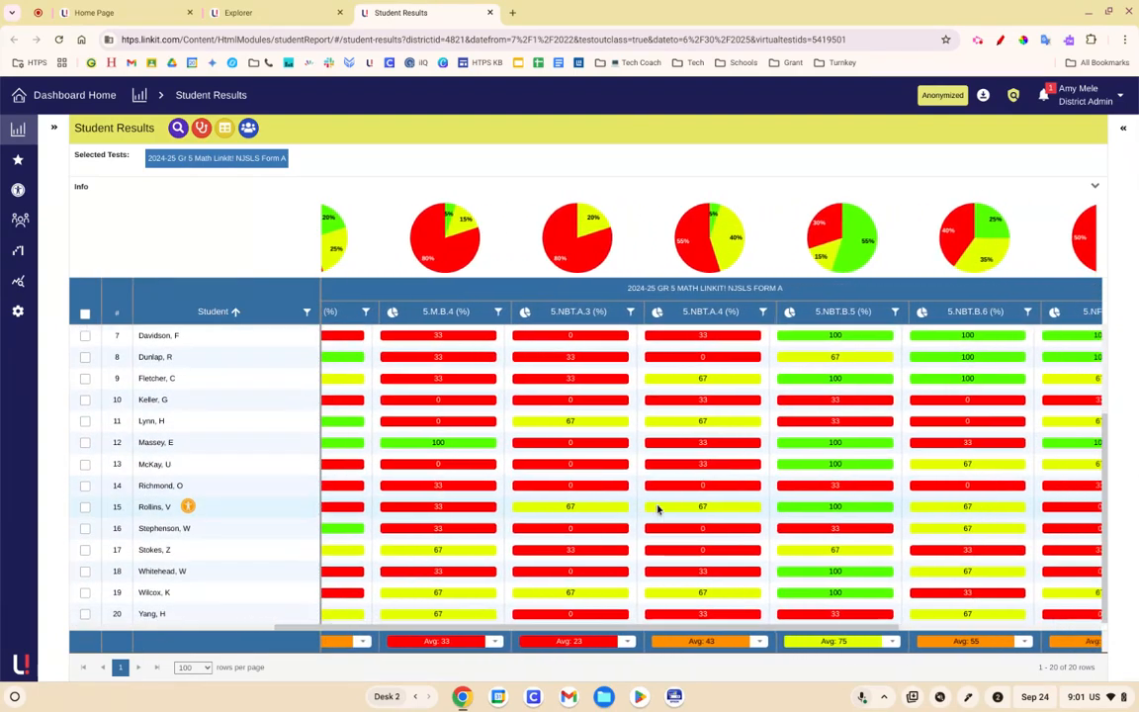
{"action": "scroll", "coordinate": [658, 508], "scroll_direction": "right", "scroll_amount": 2}
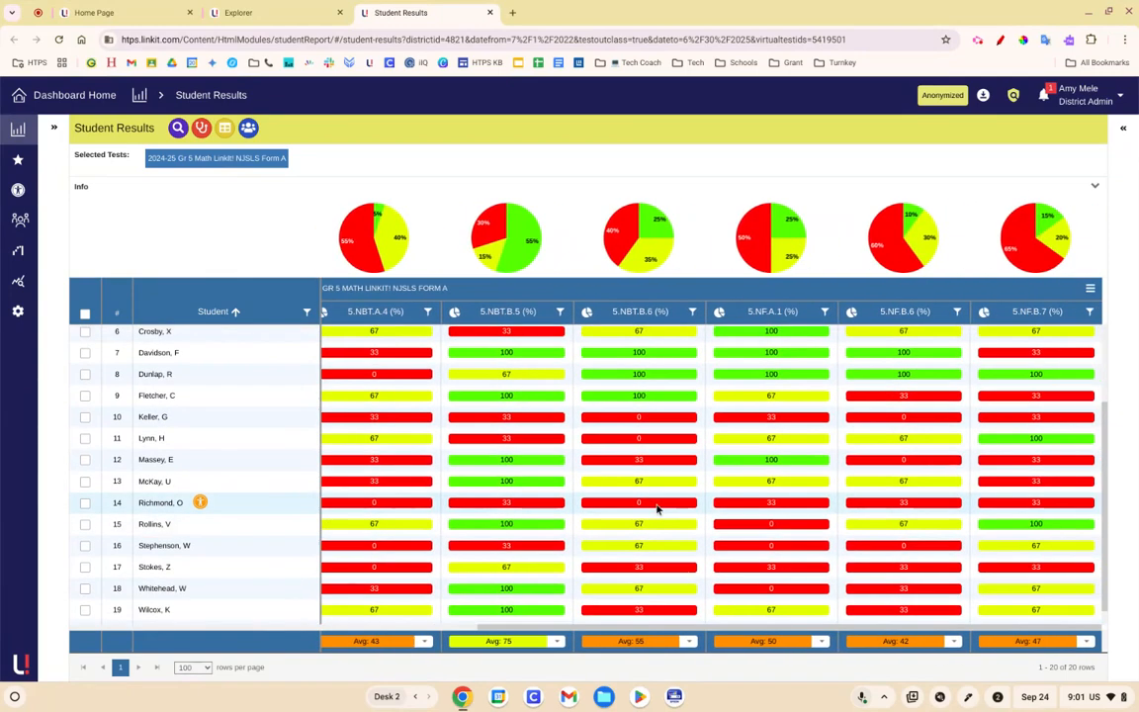
{"action": "scroll", "coordinate": [657, 508], "scroll_direction": "left", "scroll_amount": 12}
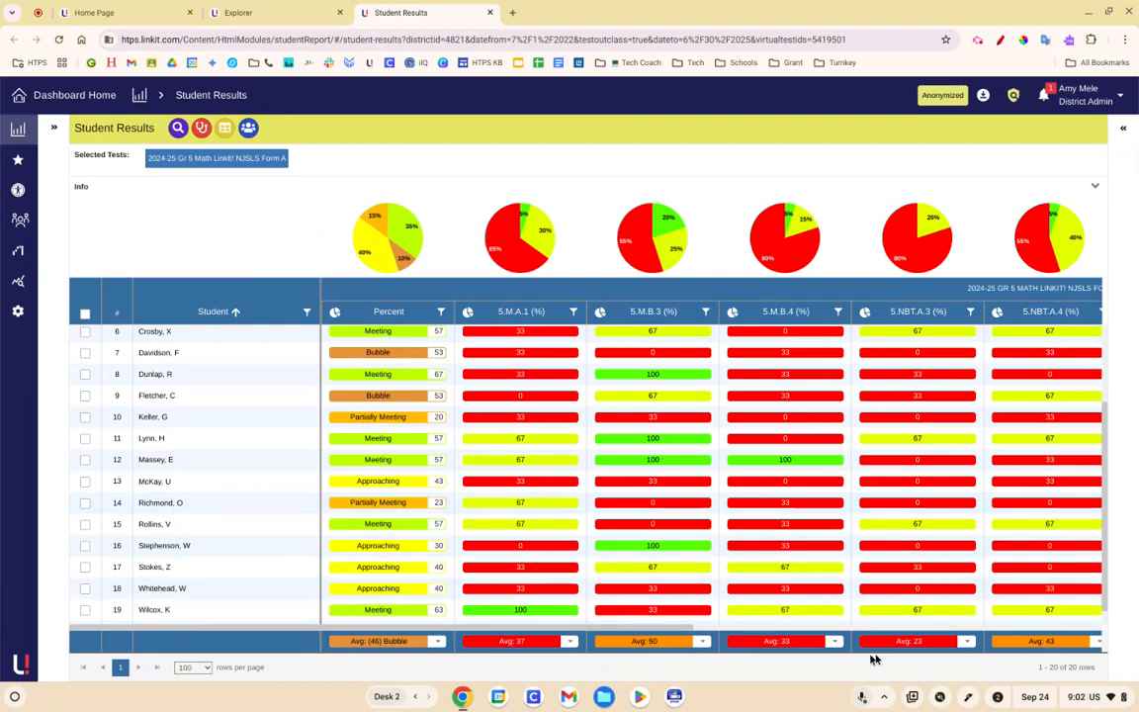
{"action": "scroll", "coordinate": [592, 534], "scroll_direction": "up", "scroll_amount": 3}
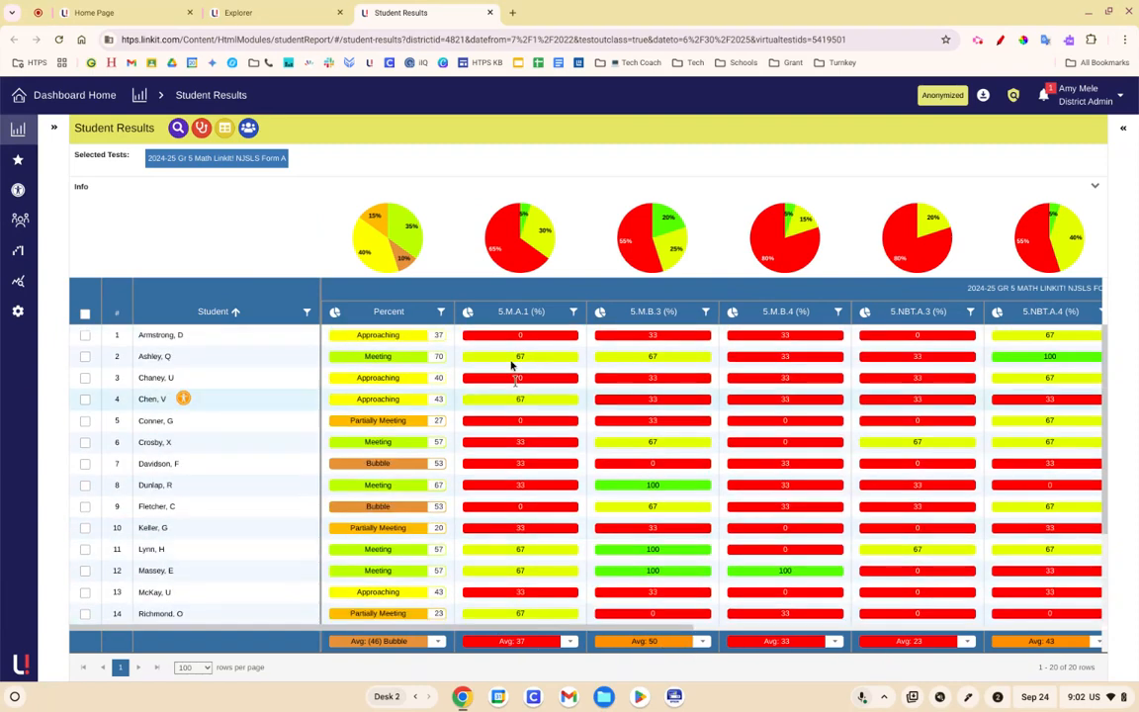
{"action": "left_click", "coordinate": [441, 313]}
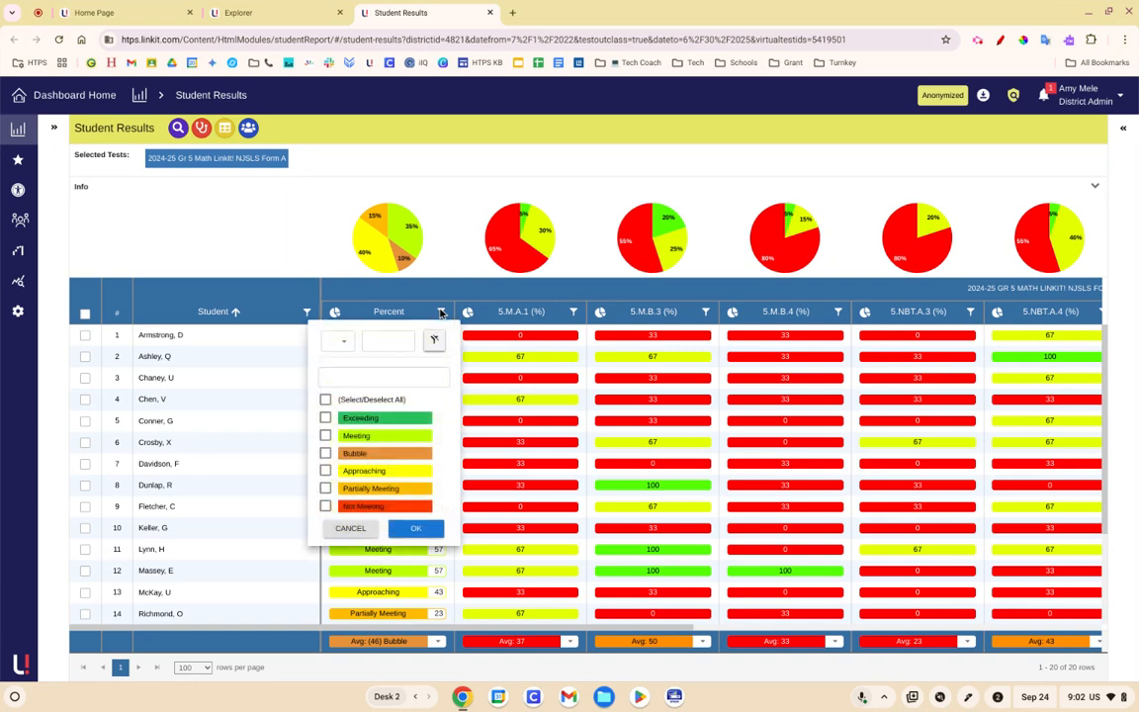
{"action": "left_click", "coordinate": [325, 452]}
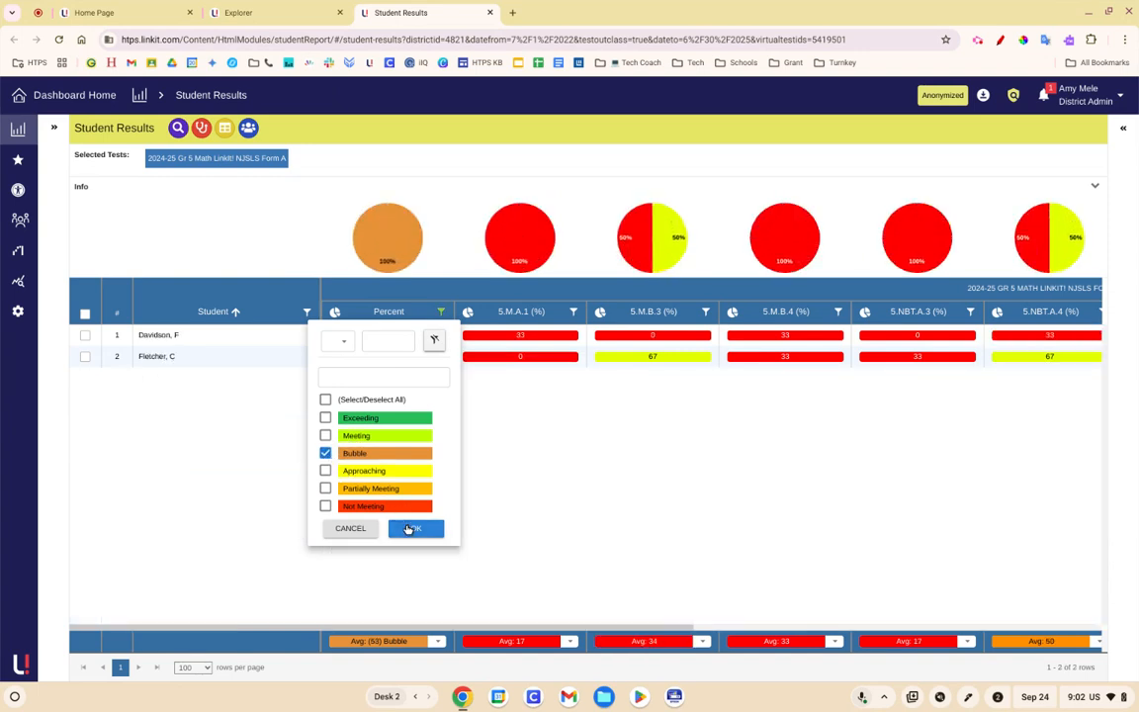
{"action": "left_click", "coordinate": [408, 529]}
Examine the Bubble students' scores across the standards and set the Percent filter back to all performance levels.
{"action": "scroll", "coordinate": [495, 438], "scroll_direction": "right", "scroll_amount": 2}
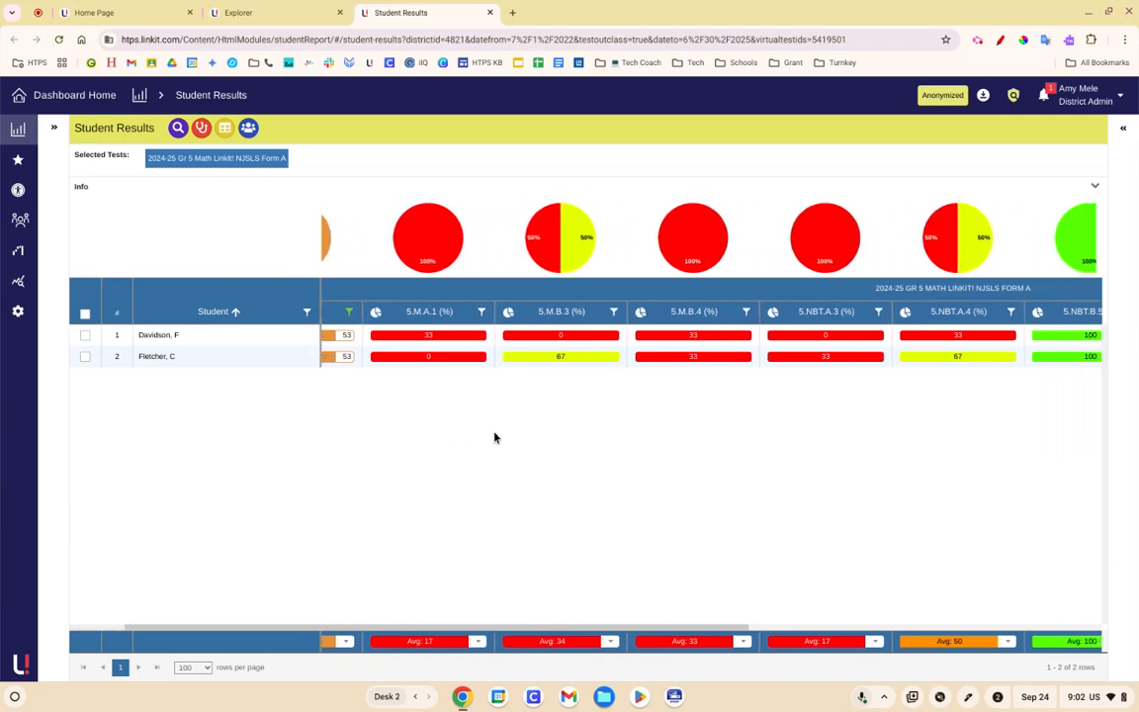
{"action": "scroll", "coordinate": [495, 438], "scroll_direction": "right", "scroll_amount": 6}
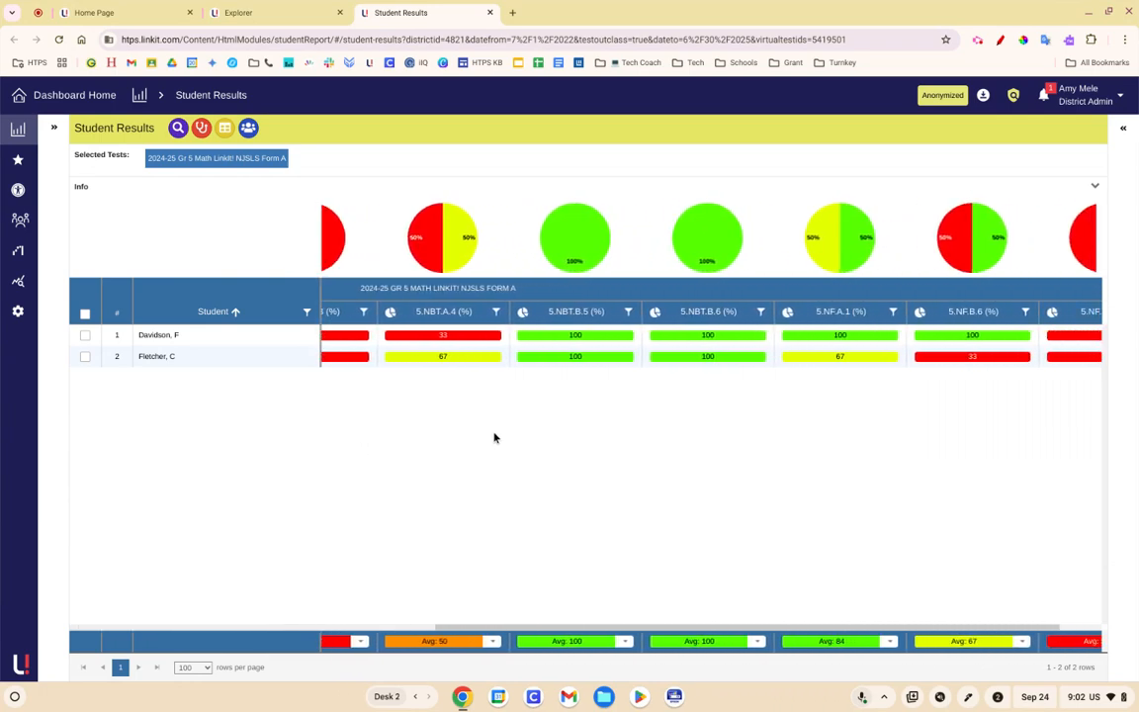
{"action": "scroll", "coordinate": [495, 438], "scroll_direction": "right", "scroll_amount": 2}
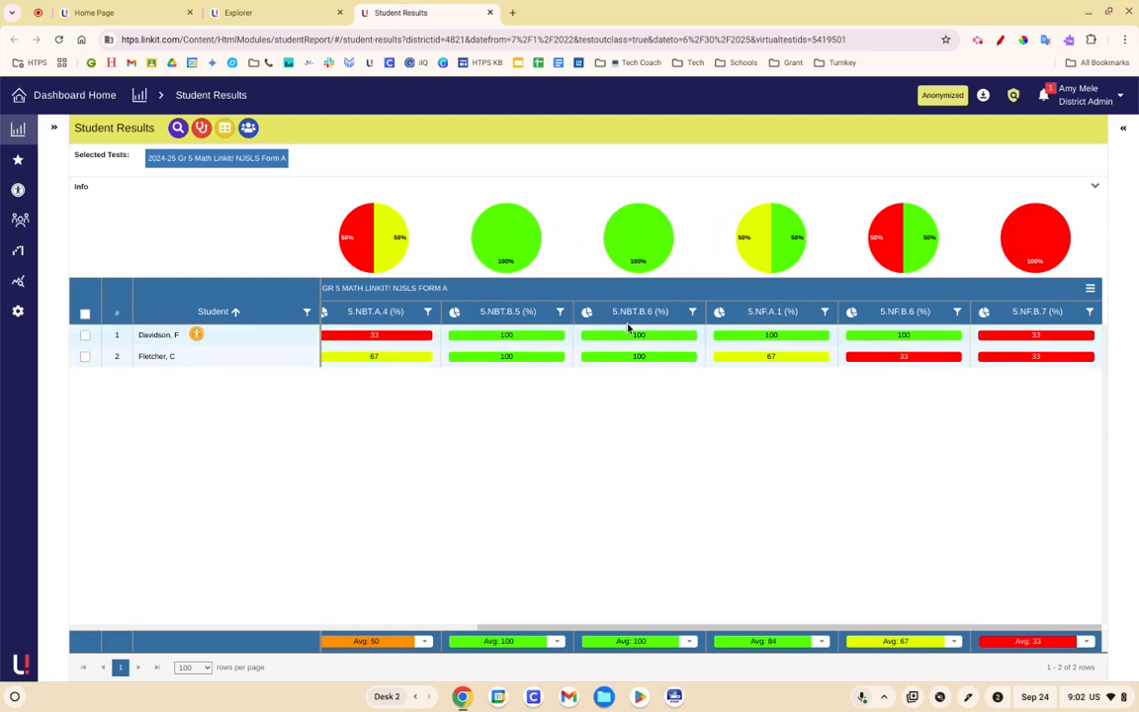
{"action": "scroll", "coordinate": [626, 327], "scroll_direction": "left", "scroll_amount": 10}
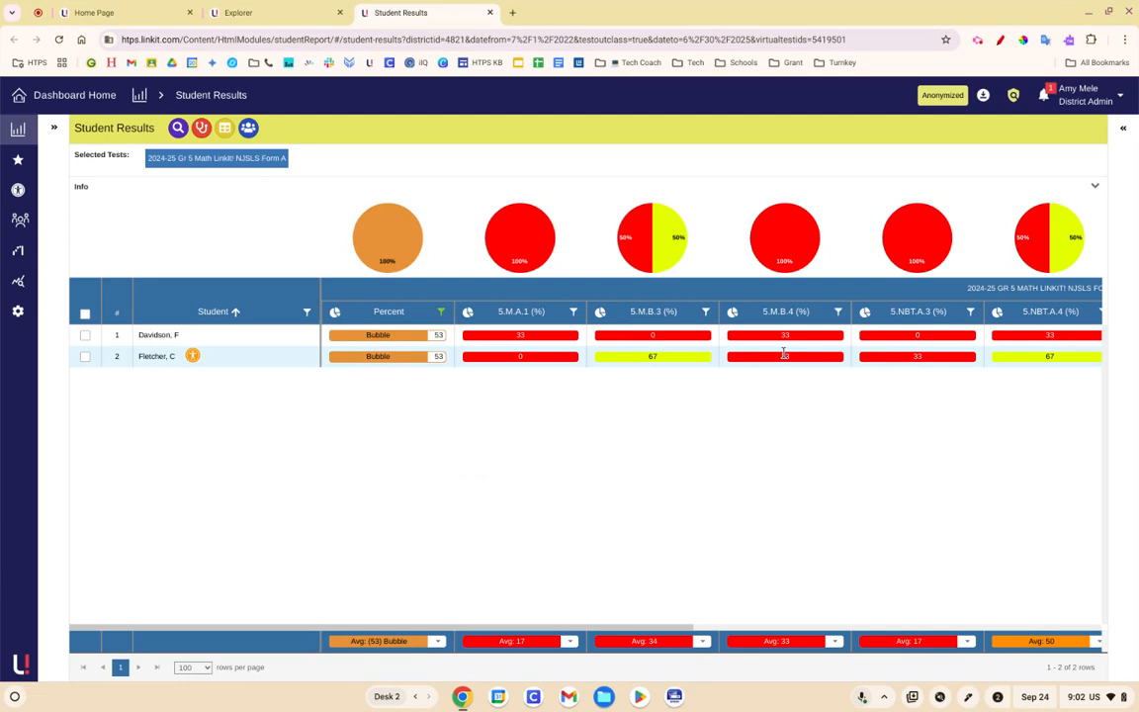
{"action": "left_click", "coordinate": [440, 312]}
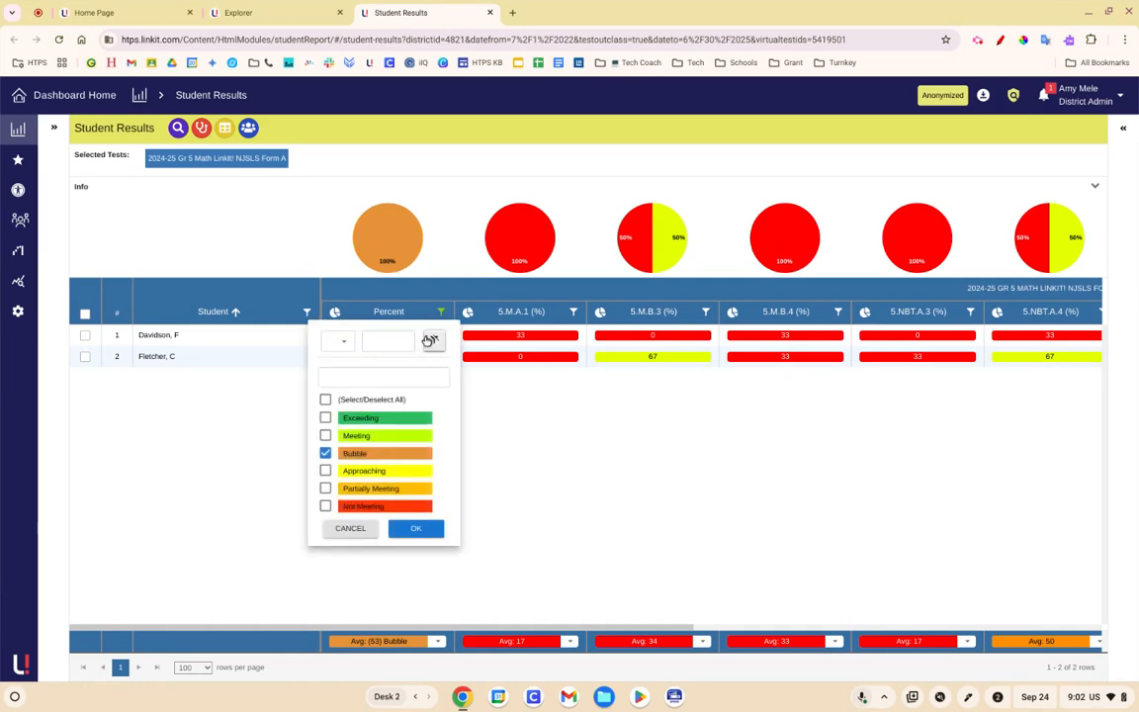
{"action": "left_click", "coordinate": [327, 400]}
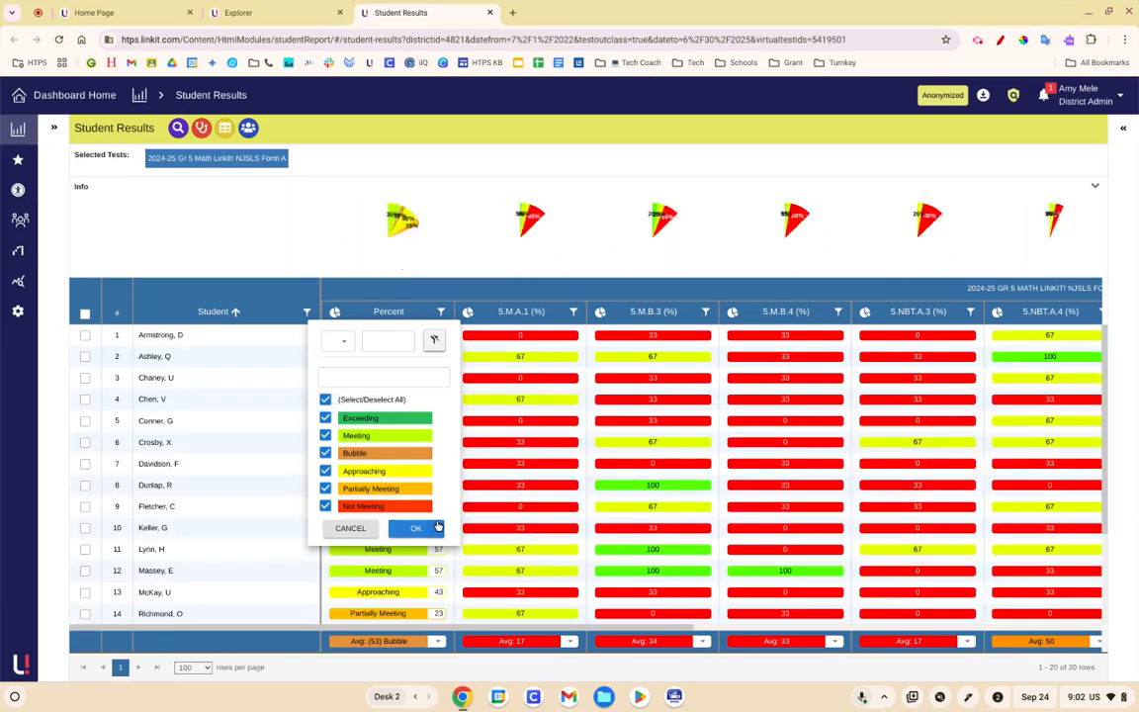
{"action": "left_click", "coordinate": [433, 530]}
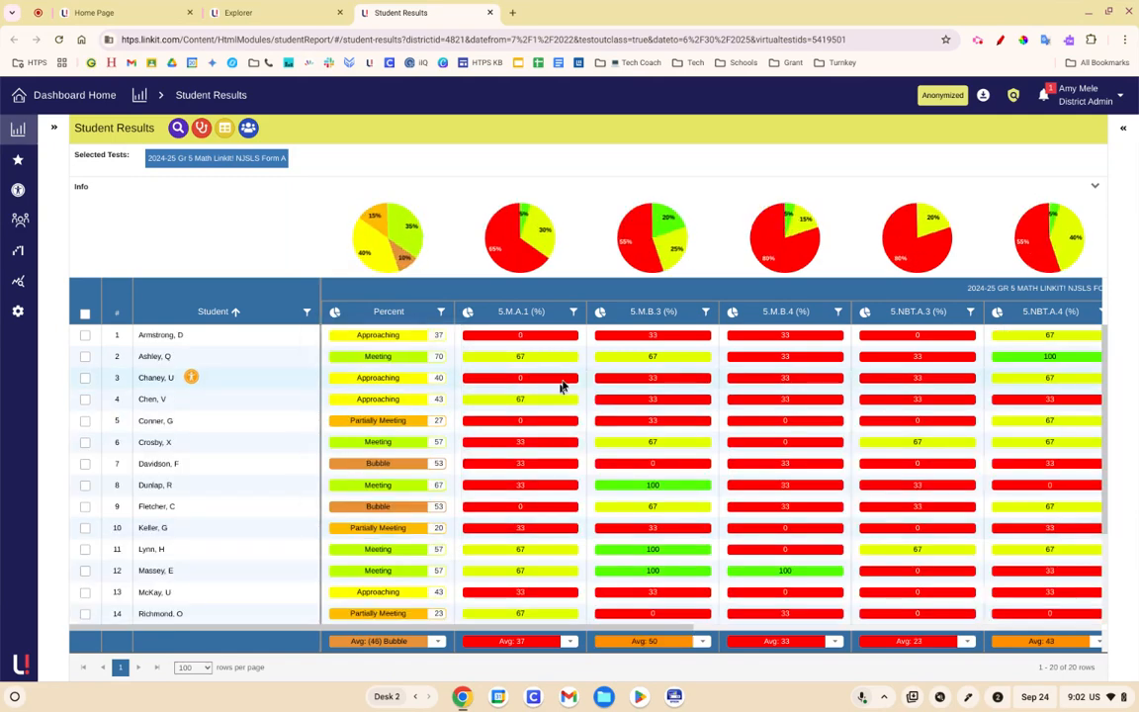
Sort the students by Percent from lowest to highest, review the order, and re-sort them ascending by standard 5.M.A.1.
{"action": "left_click", "coordinate": [388, 315]}
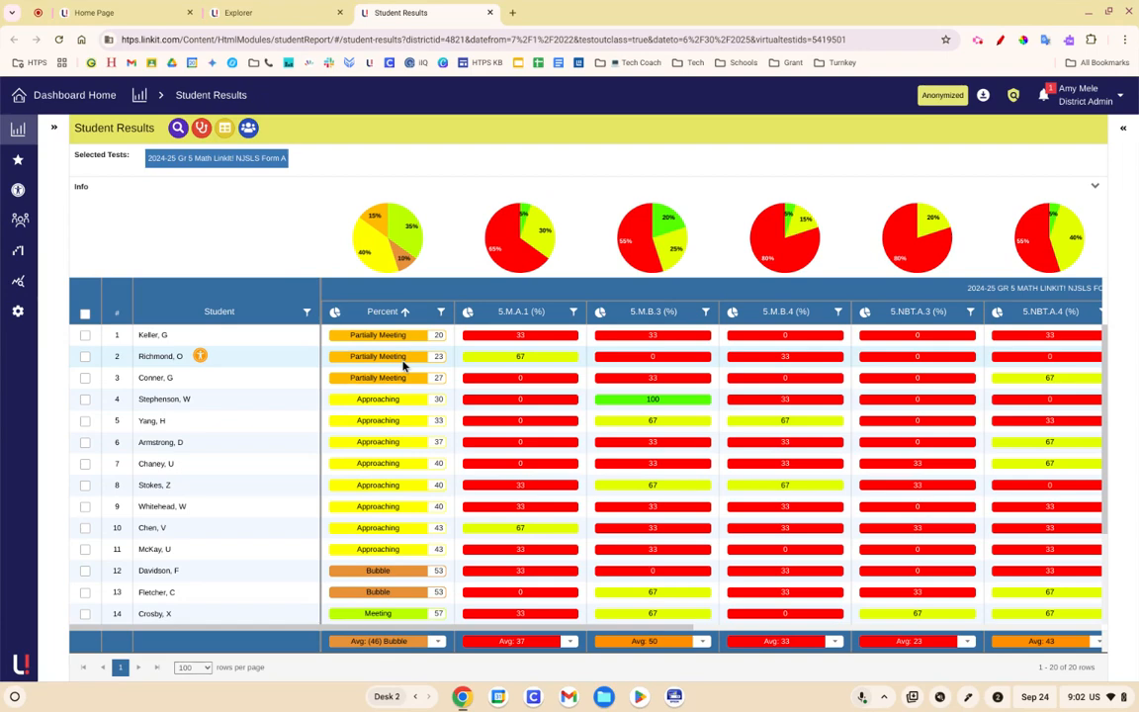
{"action": "scroll", "coordinate": [402, 366], "scroll_direction": "down", "scroll_amount": 3}
{"action": "scroll", "coordinate": [402, 366], "scroll_direction": "up", "scroll_amount": 3}
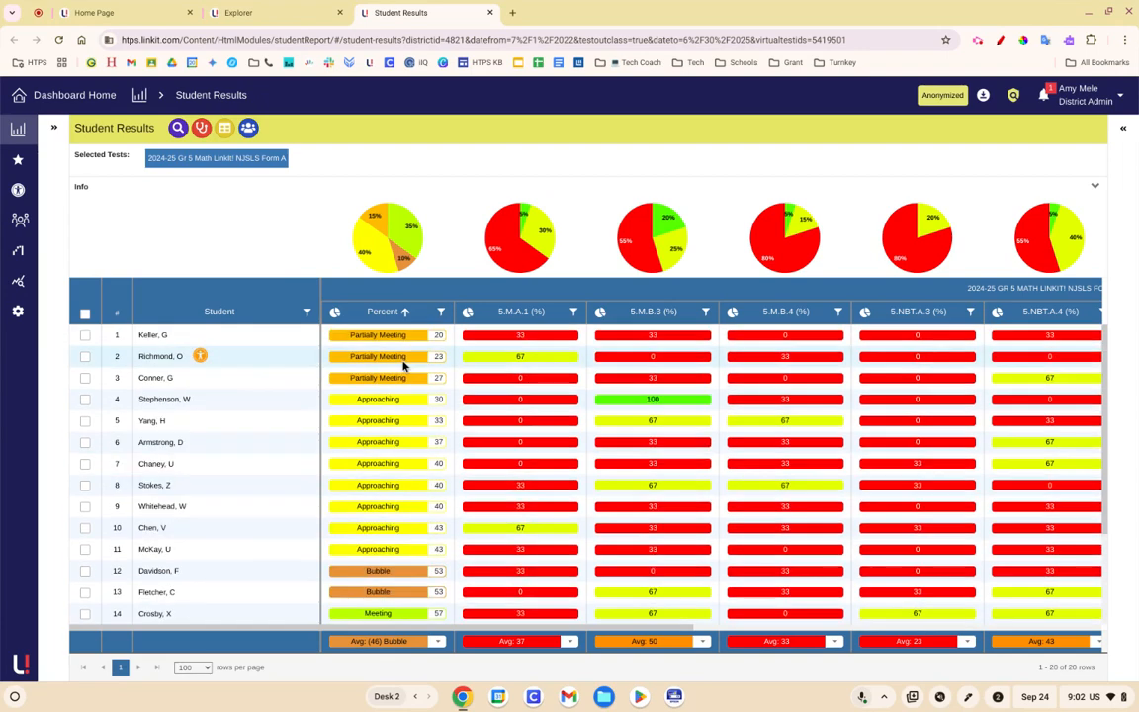
{"action": "left_click", "coordinate": [521, 312]}
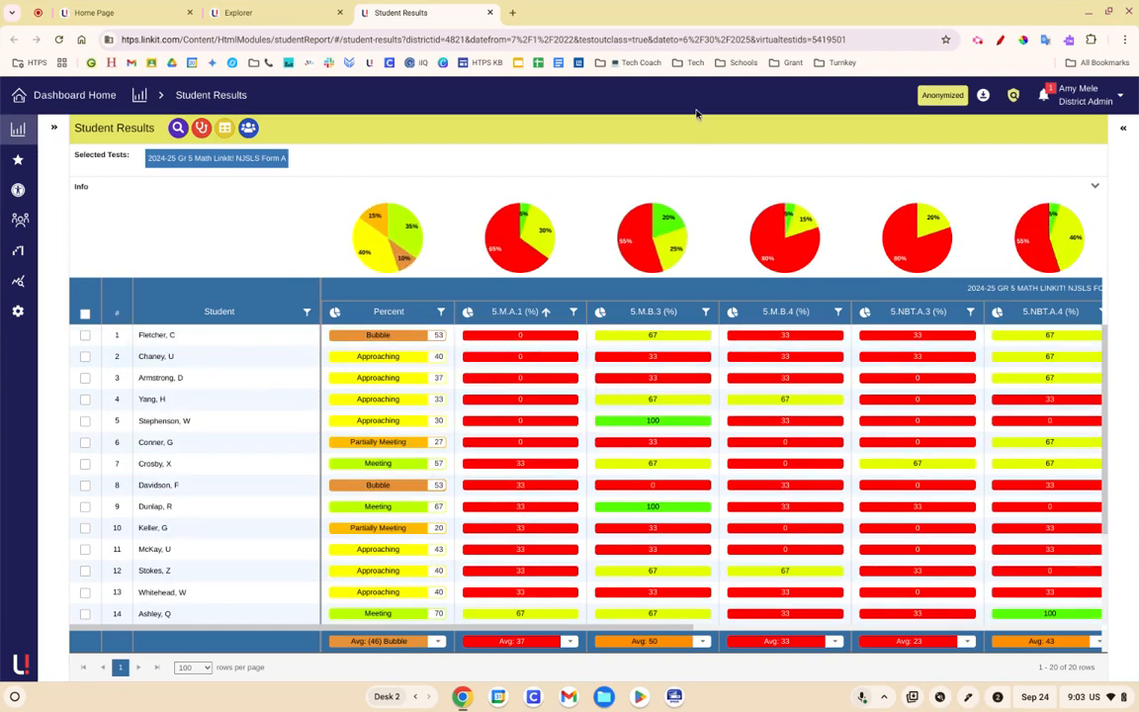
{"action": "scroll", "coordinate": [539, 446], "scroll_direction": "down", "scroll_amount": 3}
{"action": "scroll", "coordinate": [538, 445], "scroll_direction": "up", "scroll_amount": 3}
Expand the report options, add the General field Class as a column of the results table, and remove it again.
{"action": "left_click", "coordinate": [1124, 132]}
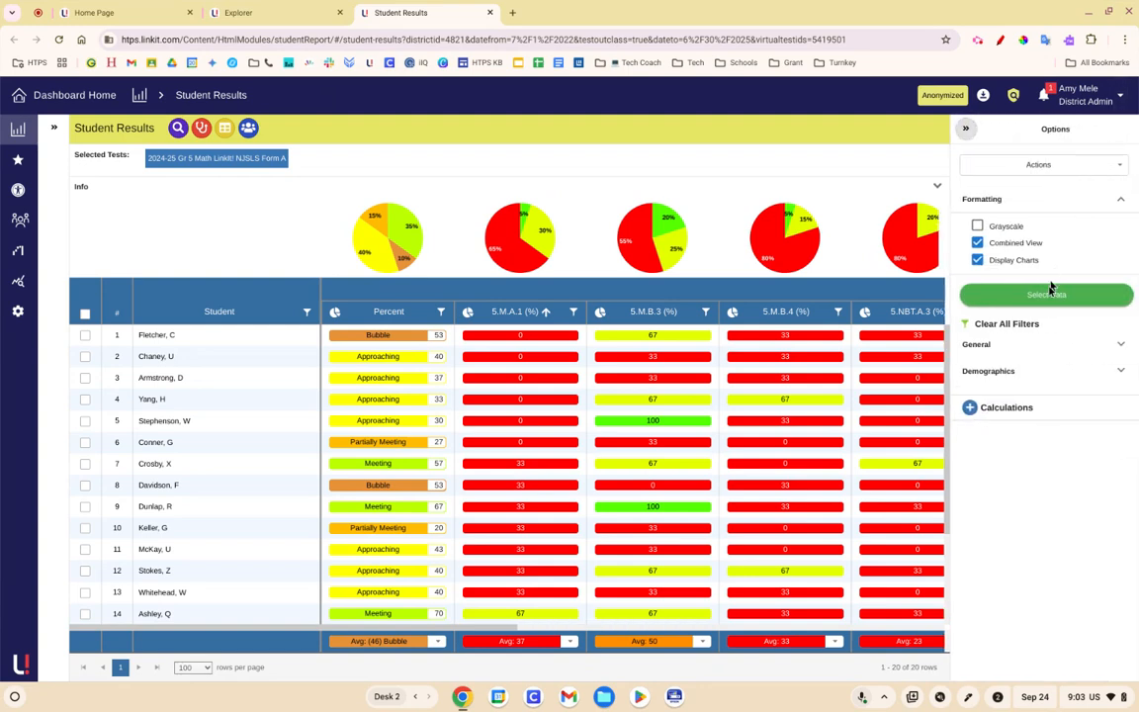
{"action": "left_click", "coordinate": [1054, 349]}
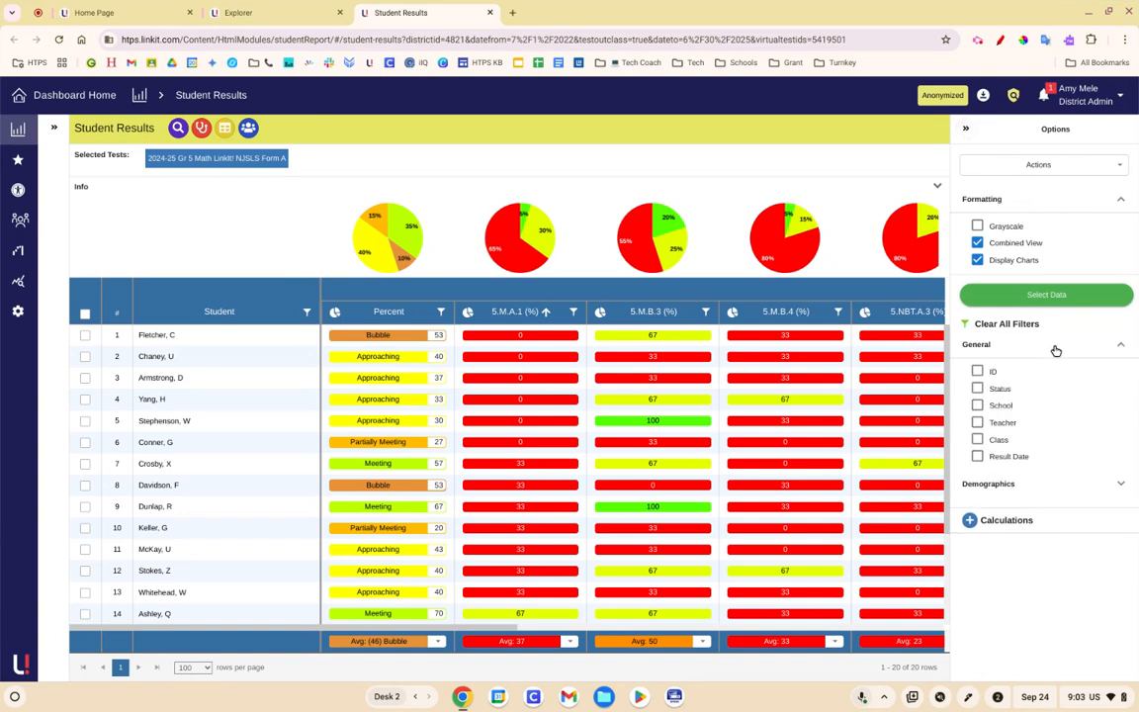
{"action": "left_click", "coordinate": [977, 440]}
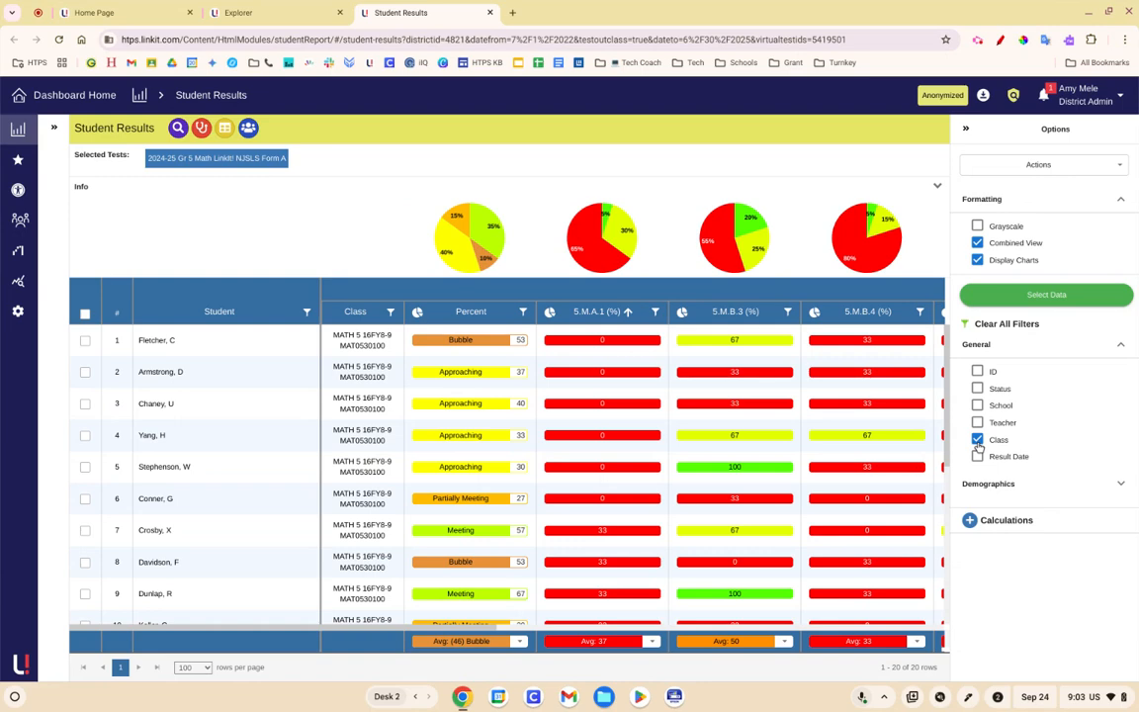
{"action": "left_click", "coordinate": [977, 439]}
Add the demographic column Time in District (Yrs, Mos) to the results table and remove it again.
{"action": "left_click", "coordinate": [1004, 486]}
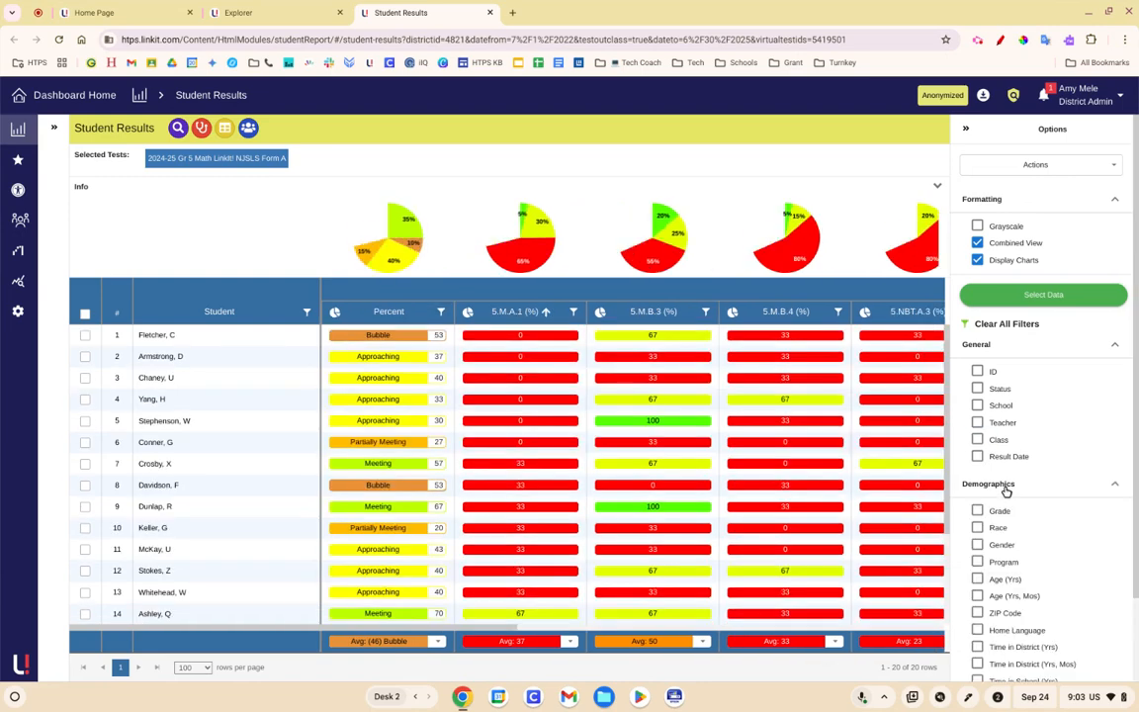
{"action": "scroll", "coordinate": [1005, 492], "scroll_direction": "down", "scroll_amount": 2}
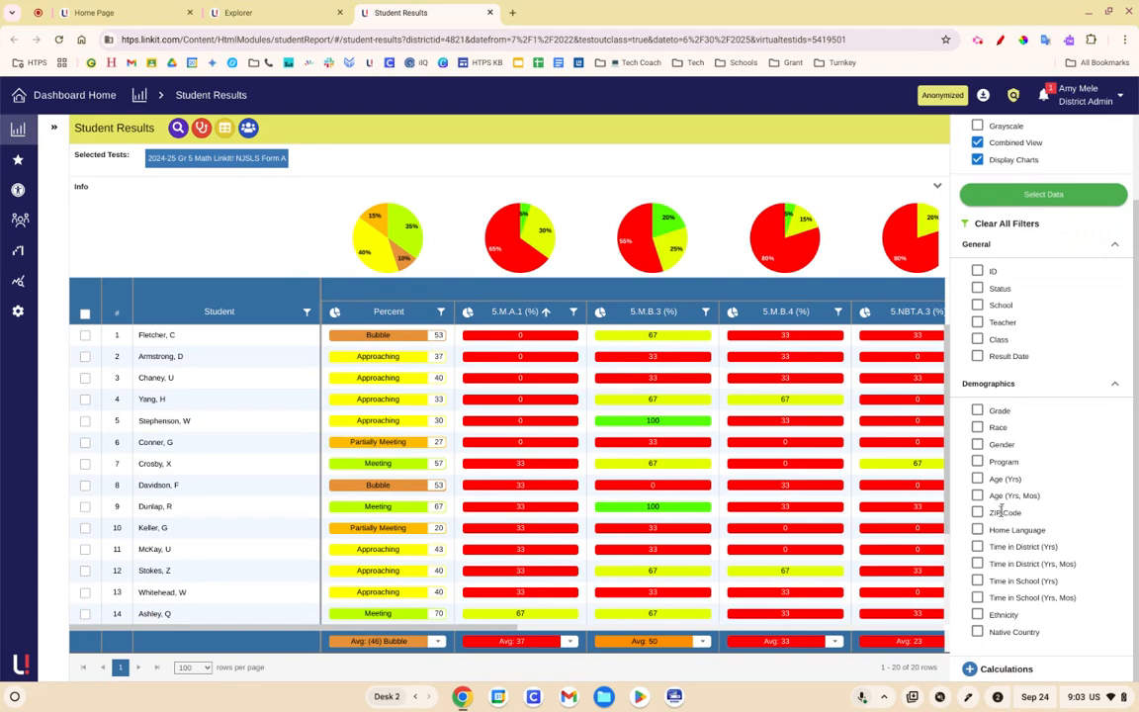
{"action": "left_click", "coordinate": [977, 564]}
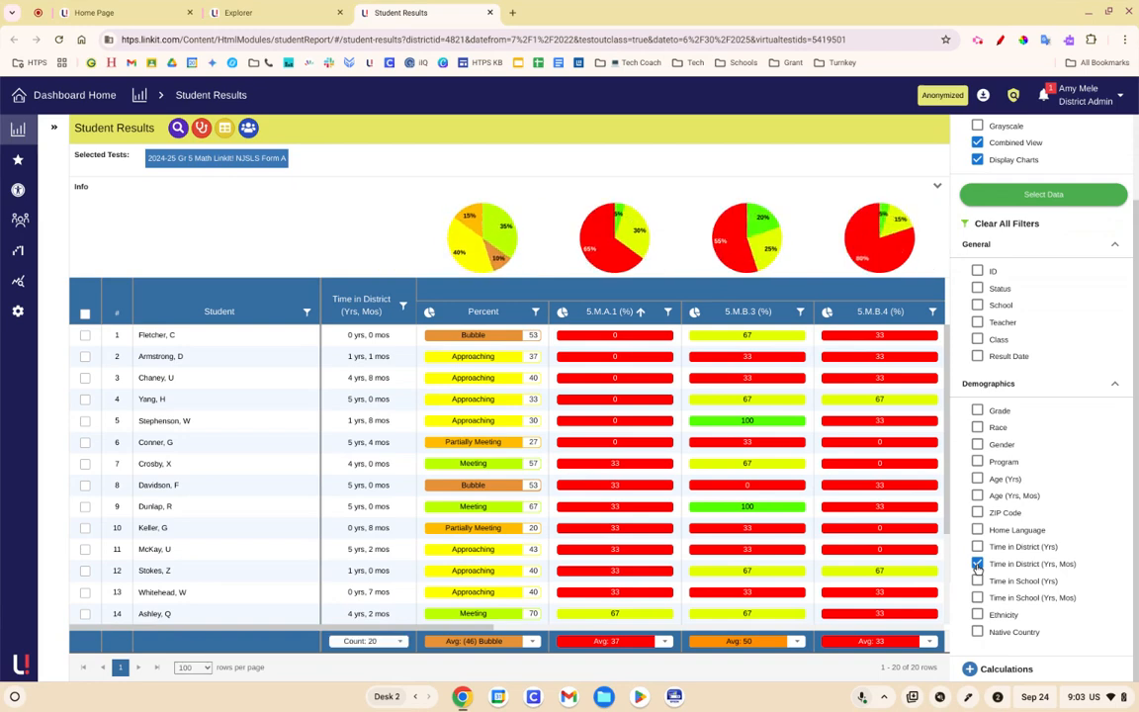
{"action": "left_click", "coordinate": [976, 564]}
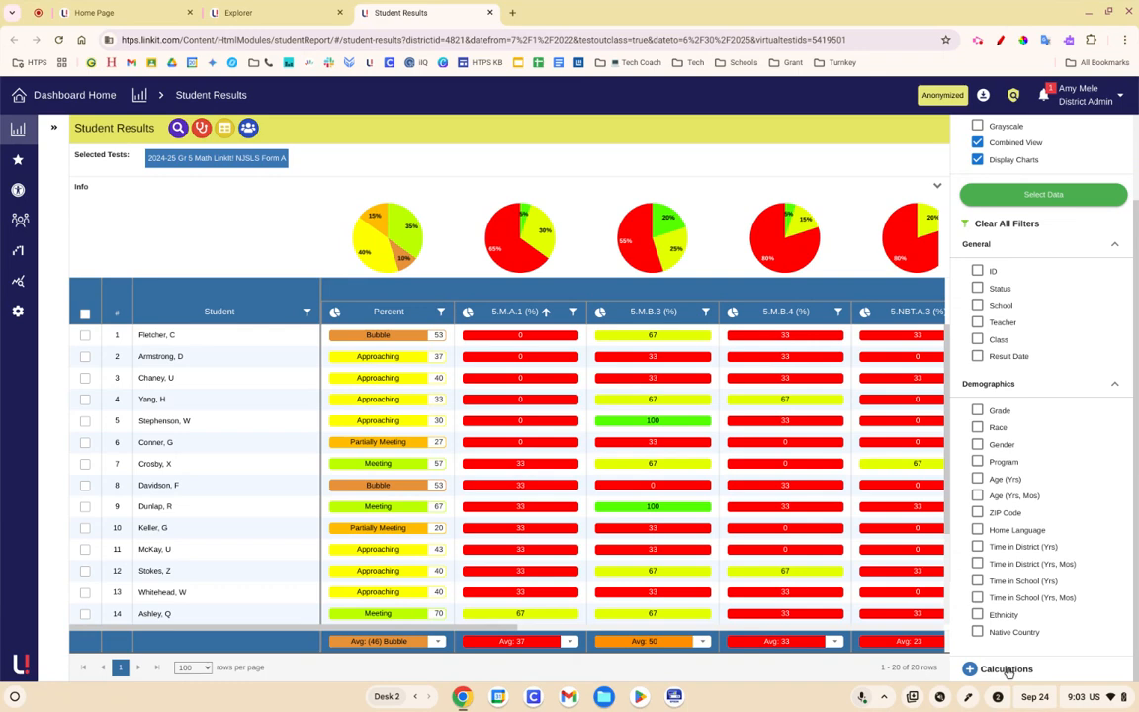
Save the report as 2024-25 Gr 5 Math LinkIt! NJSLS Form A with the Dynamic format and all students.
{"action": "scroll", "coordinate": [1057, 452], "scroll_direction": "up", "scroll_amount": 1}
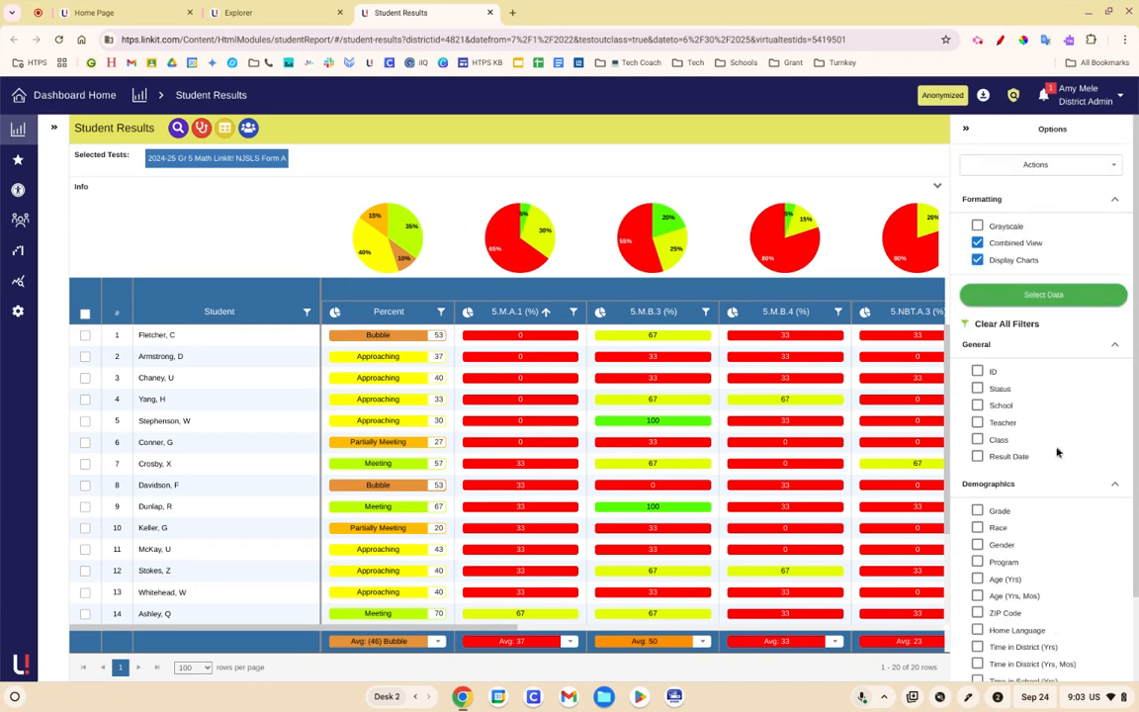
{"action": "left_click", "coordinate": [1070, 168]}
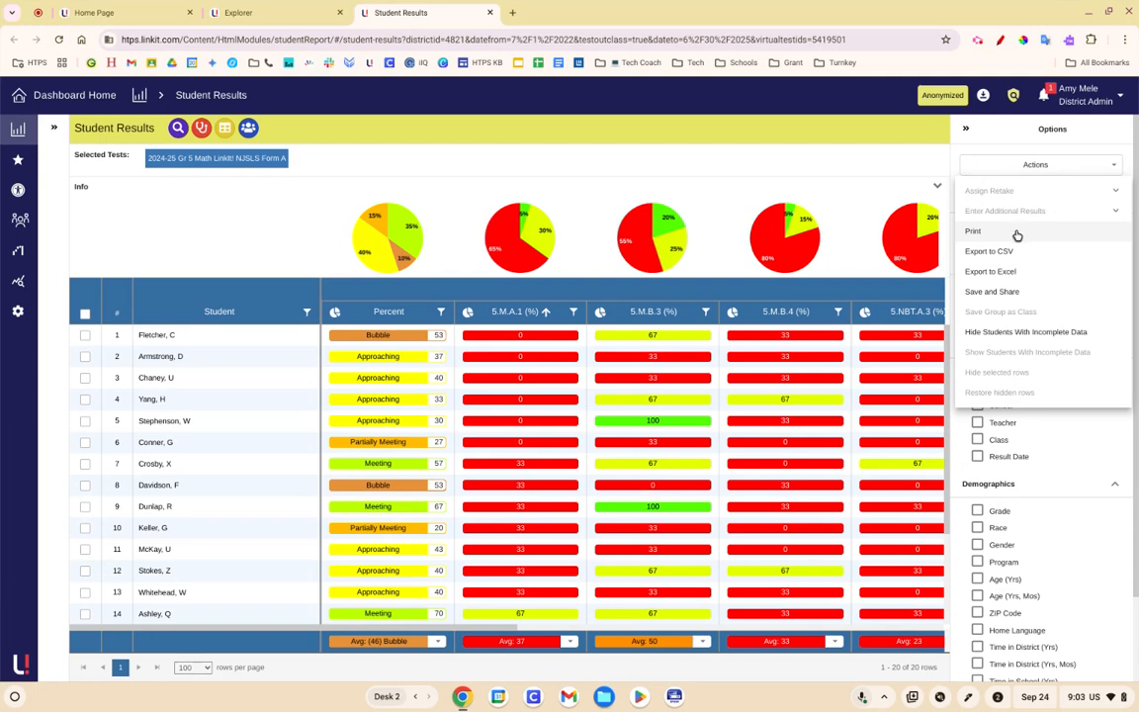
{"action": "left_click", "coordinate": [992, 292]}
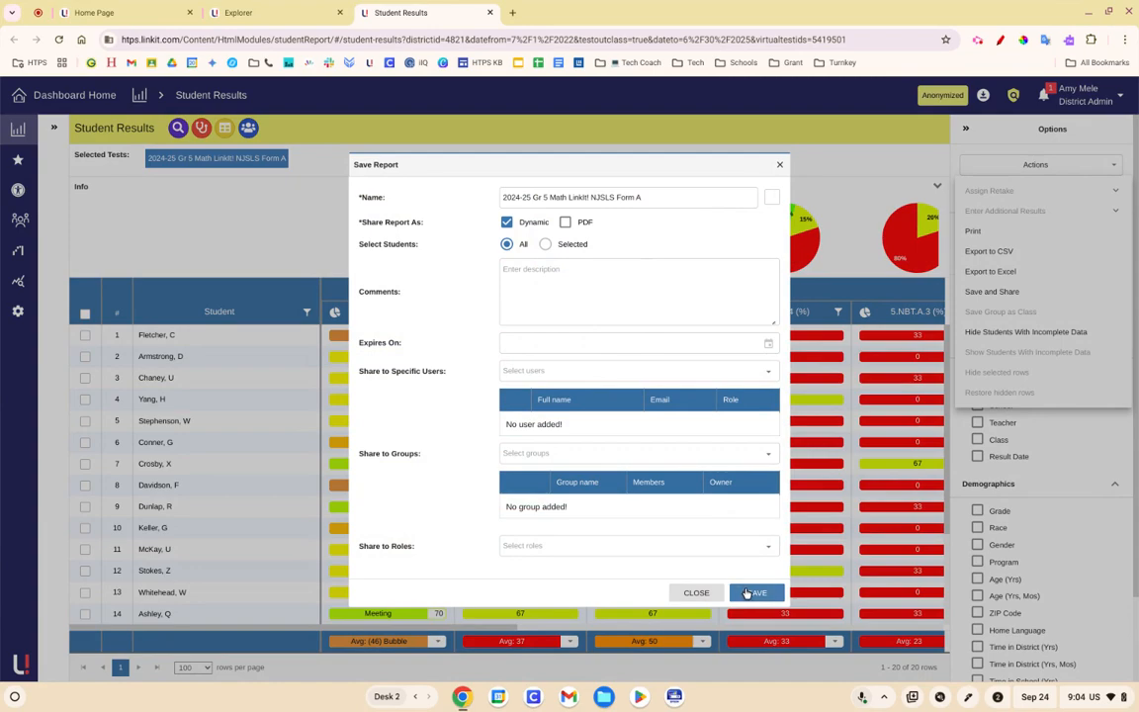
{"action": "left_click", "coordinate": [746, 593]}
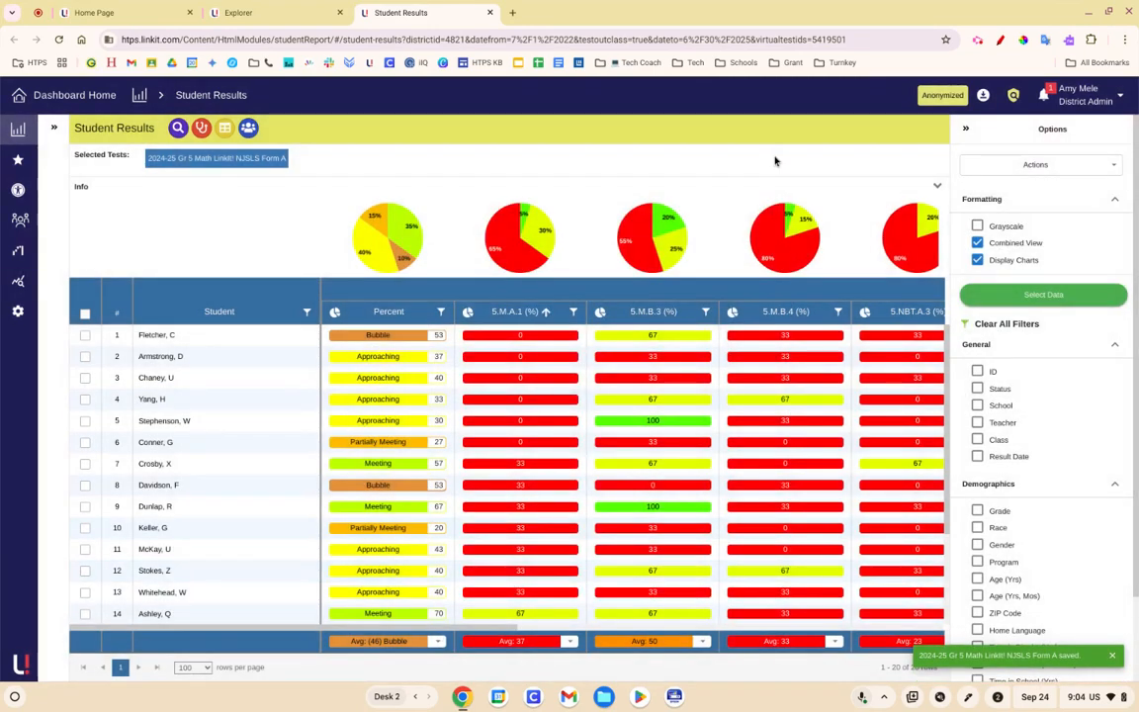
Return to the LinkIt! home page and open the Reporting Dashboard from there.
{"action": "left_click", "coordinate": [249, 10]}
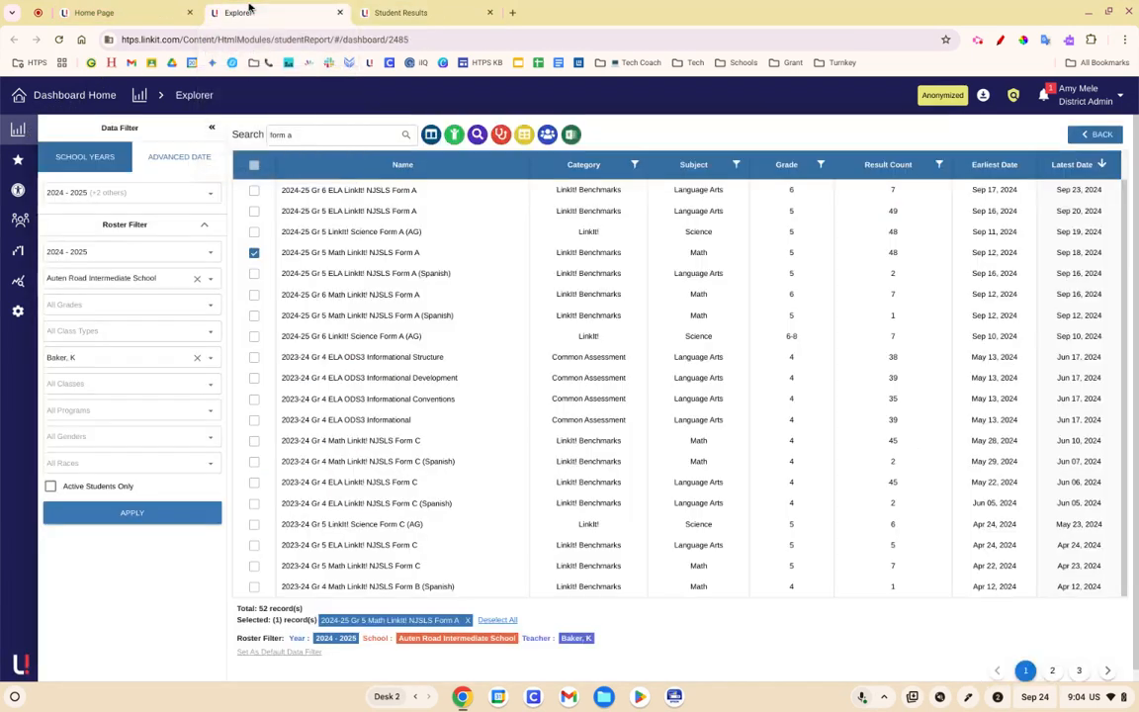
{"action": "left_click", "coordinate": [19, 95]}
{"action": "left_click", "coordinate": [94, 12]}
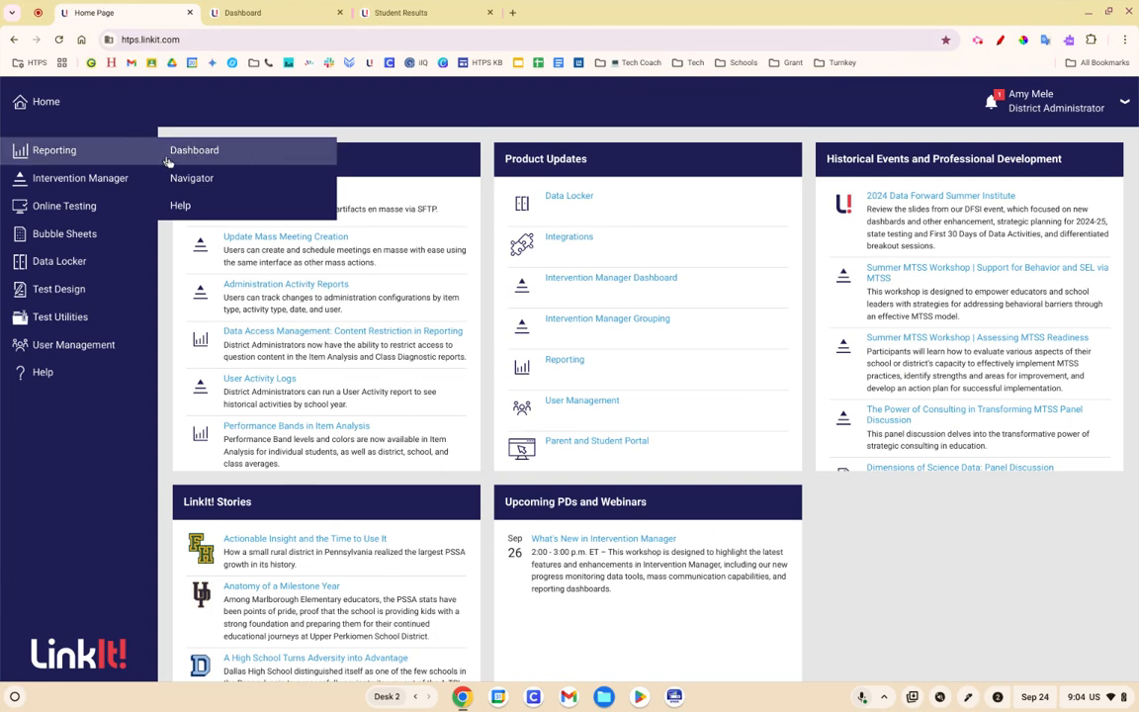
{"action": "left_click", "coordinate": [202, 158]}
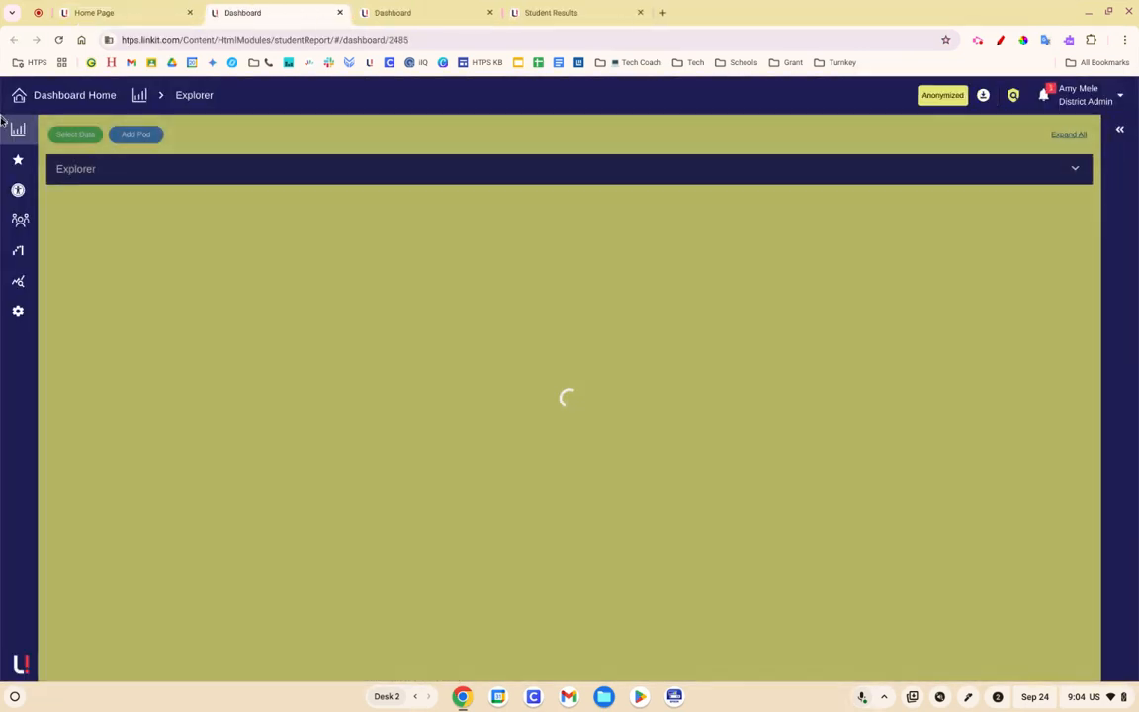
Go to Saved & Shared Reports and open the saved 2024-25 Gr 5 Math LinkIt! NJSLS Form A report.
{"action": "mouse_move", "coordinate": [20, 158]}
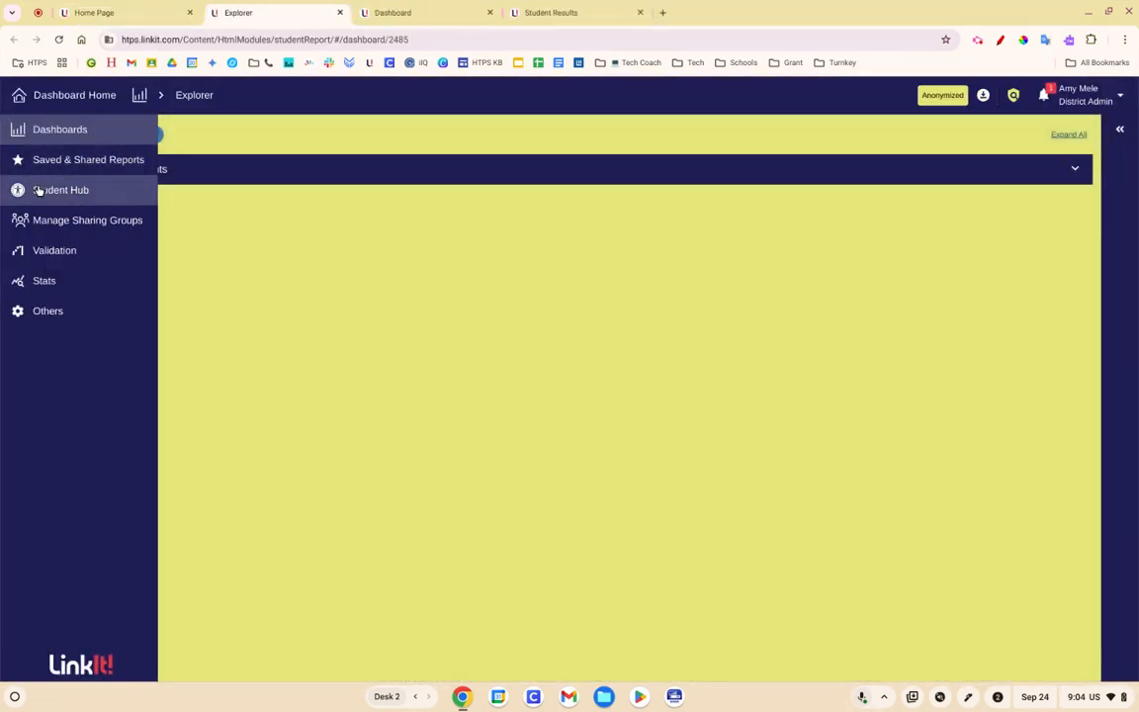
{"action": "left_click", "coordinate": [73, 168]}
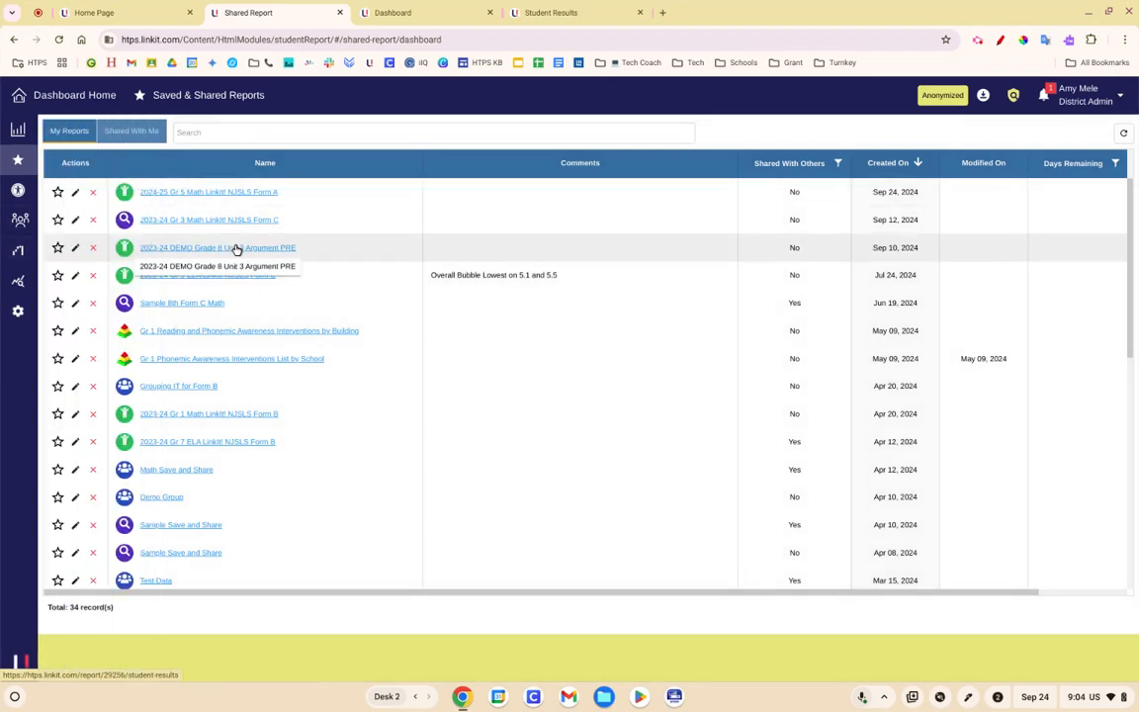
{"action": "left_click", "coordinate": [231, 196]}
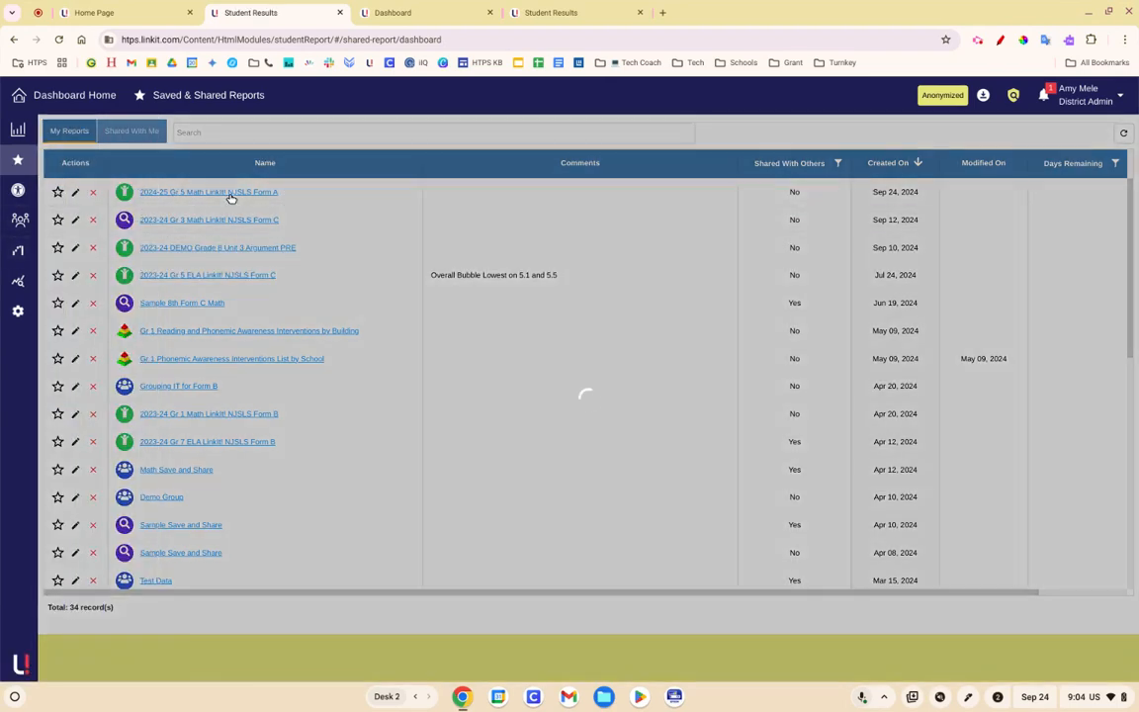